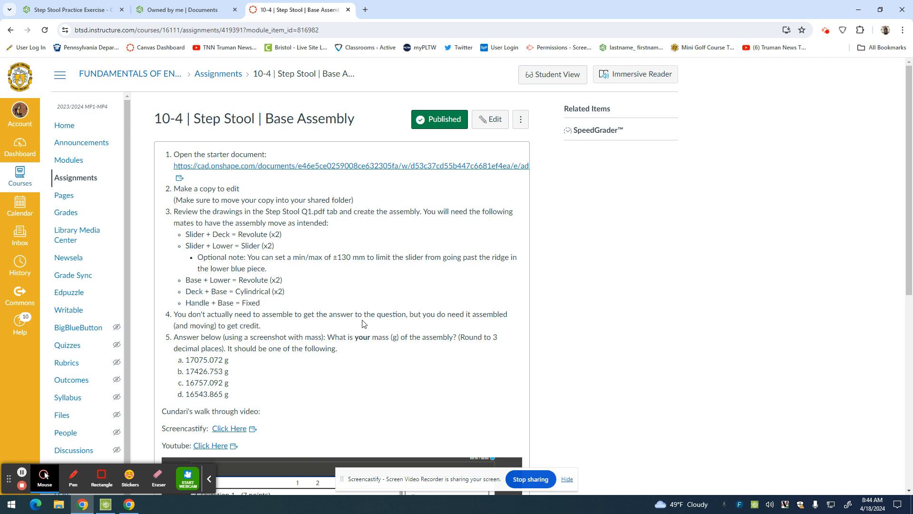
# Open the starter document linked in the assignment and copy it as "Step Stool Practice Exercise - Copy" under Owned by me.
pyautogui.click(262, 166)
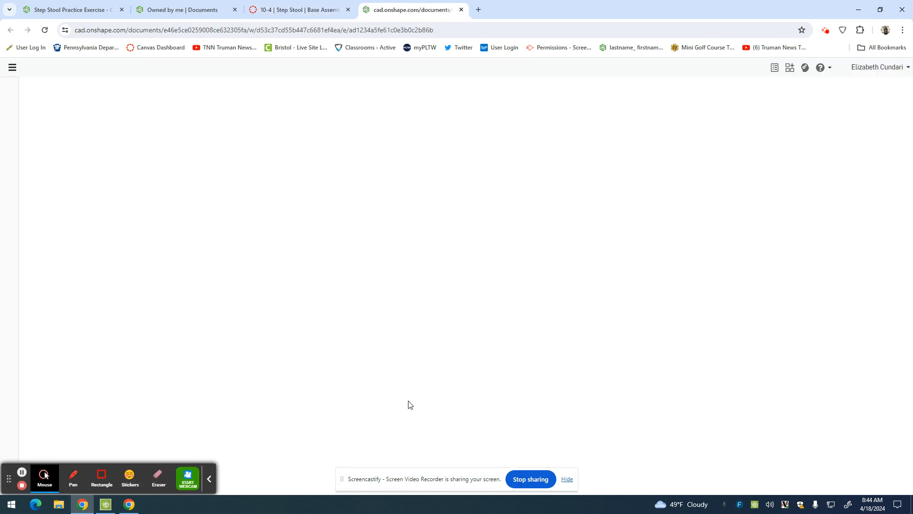
pyautogui.click(210, 480)
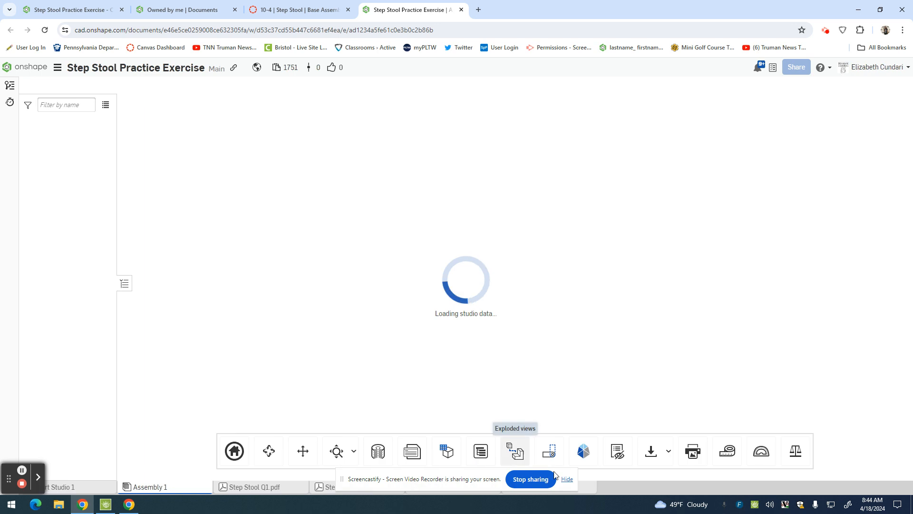
pyautogui.click(566, 479)
pyautogui.click(164, 88)
pyautogui.click(366, 157)
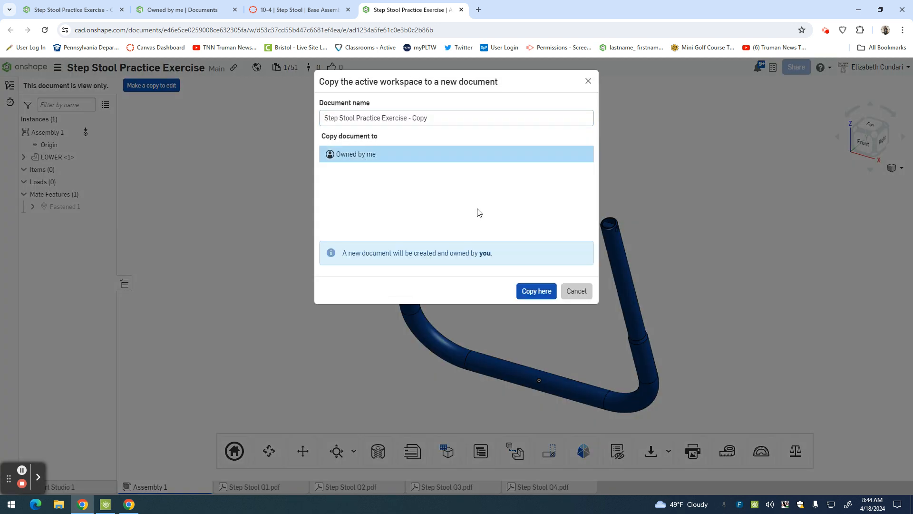
pyautogui.click(536, 291)
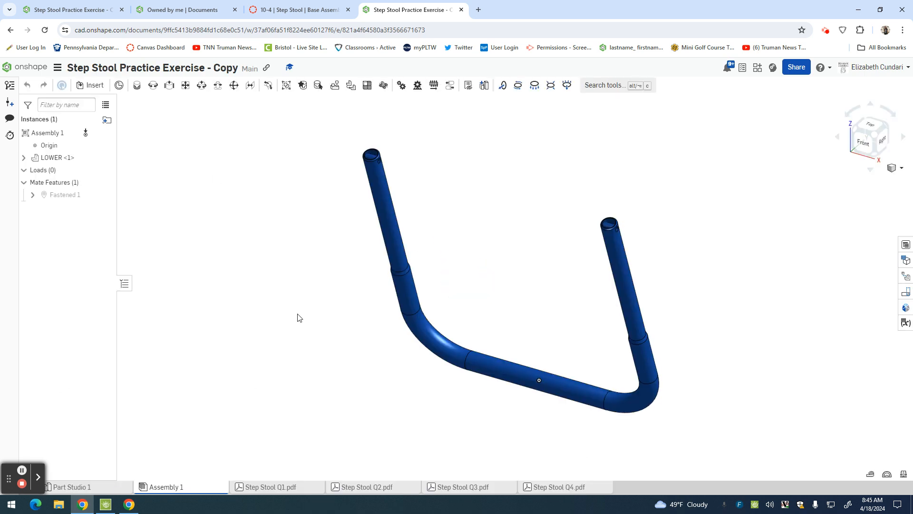
# Insert one DECK, one HANDLE, two SLIDER and two BASE parts into Assembly 1, removing the surplus second LOWER.
pyautogui.scroll(-2, 281, 269)
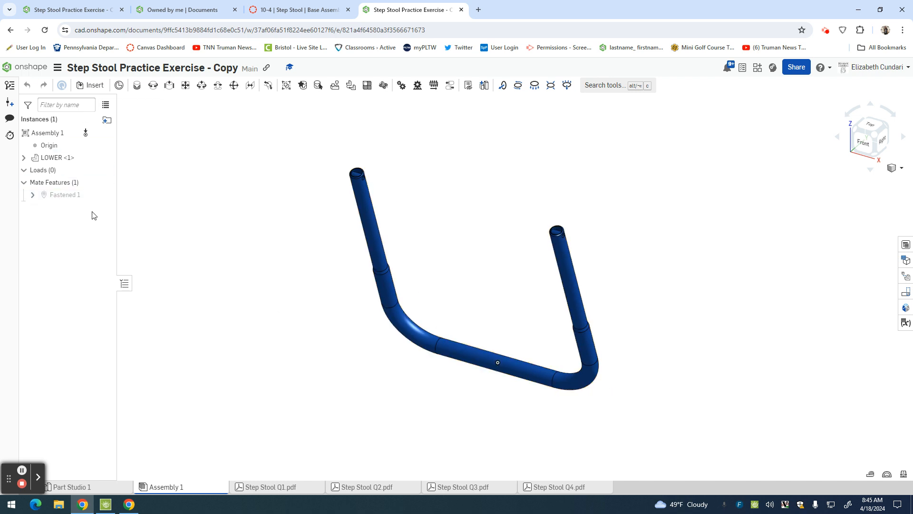
pyautogui.click(92, 85)
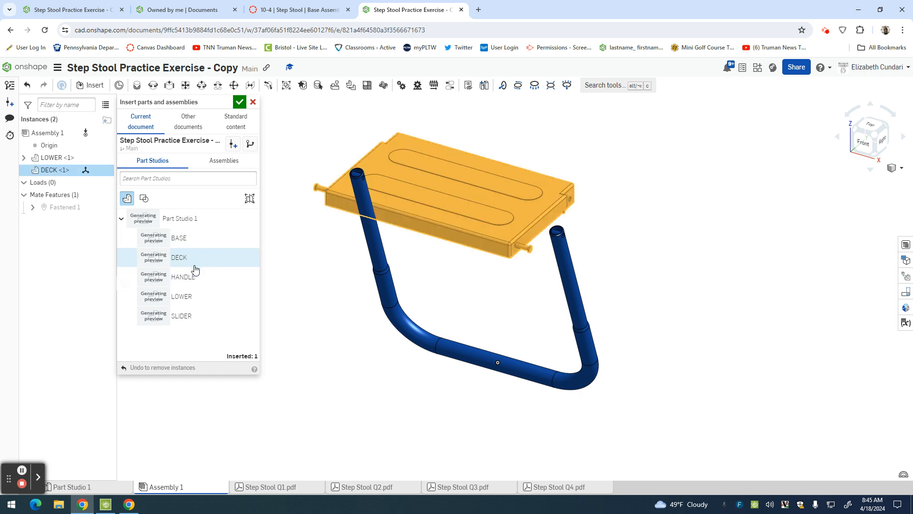
pyautogui.click(205, 284)
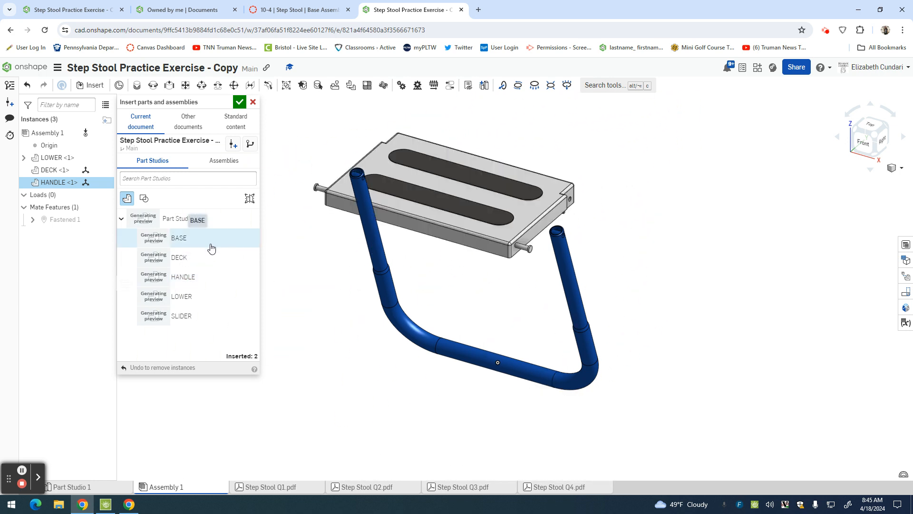
pyautogui.click(192, 298)
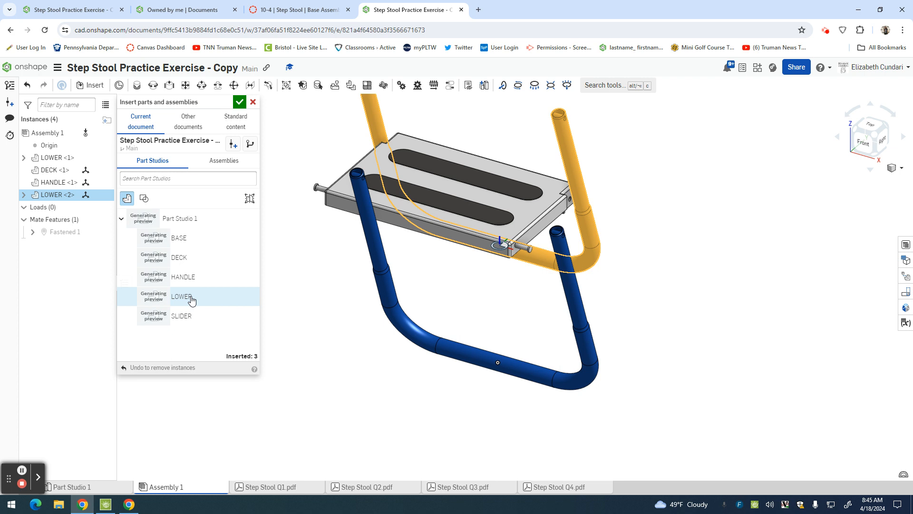
pyautogui.click(190, 317)
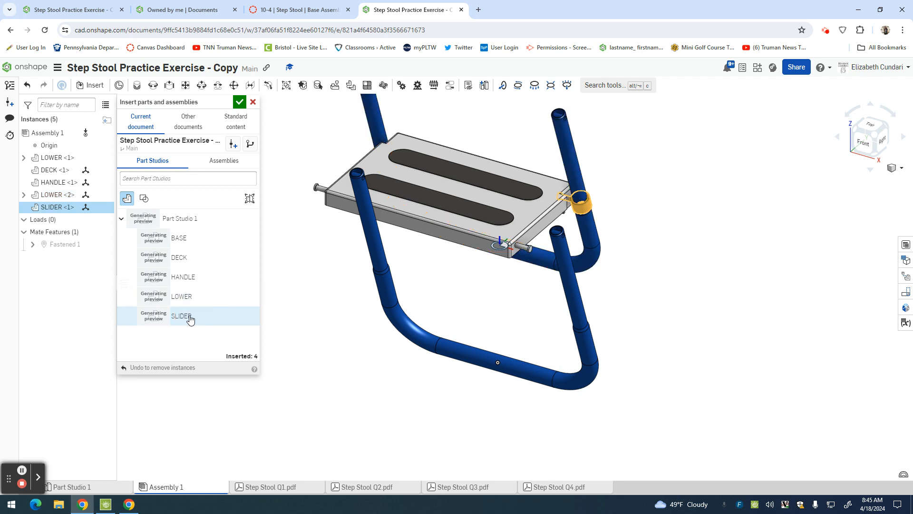
pyautogui.click(197, 241)
pyautogui.click(197, 241)
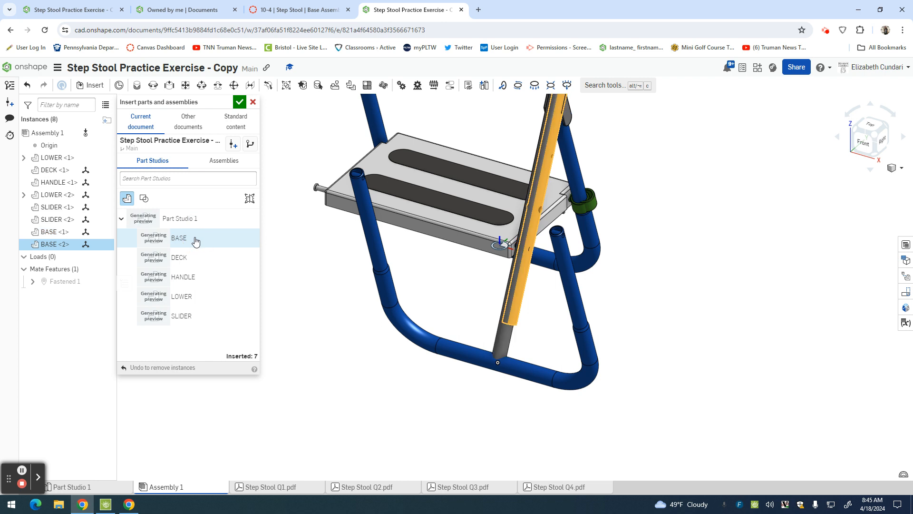
pyautogui.click(240, 103)
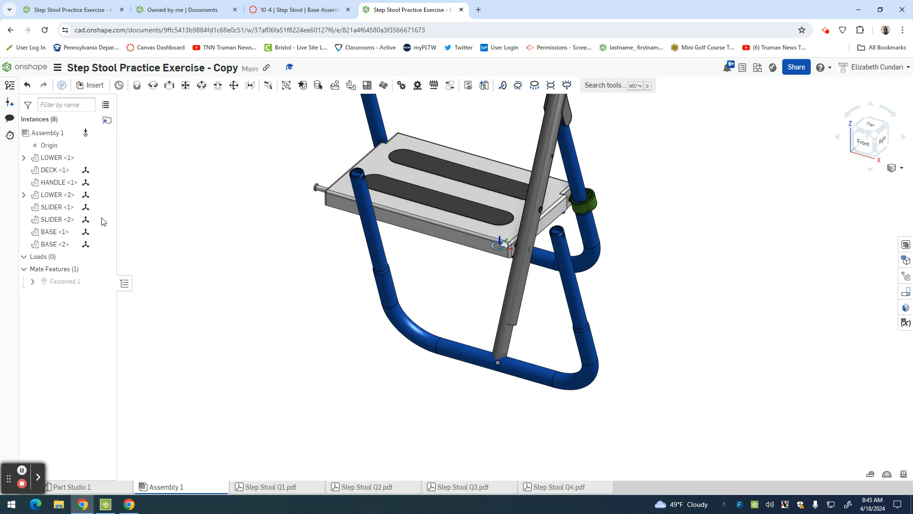
pyautogui.click(55, 198)
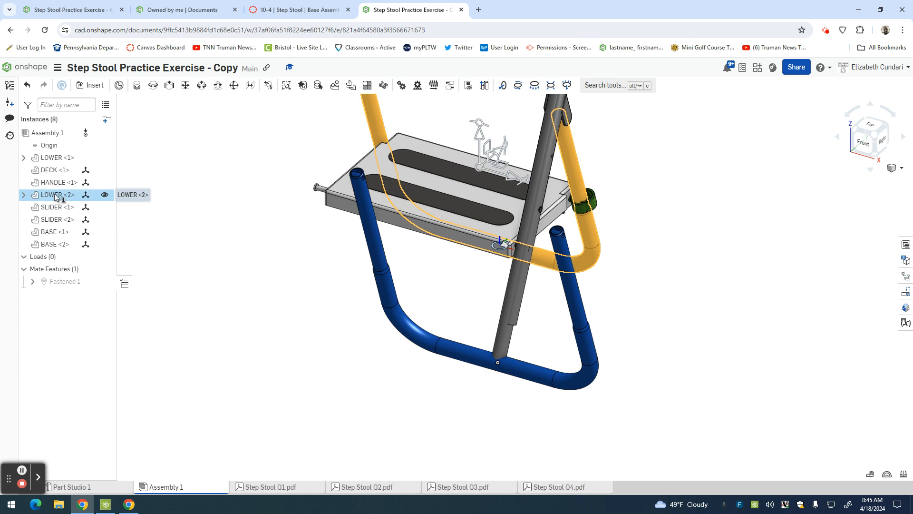
pyautogui.press('Delete')
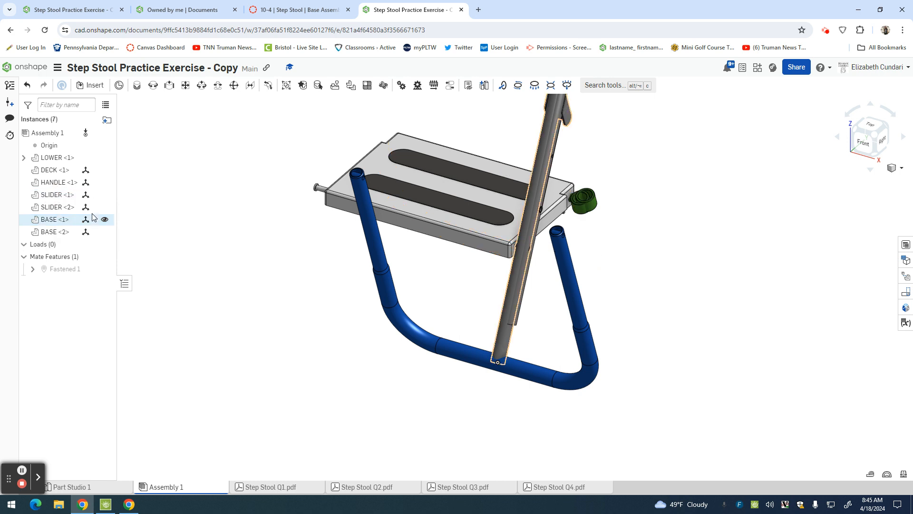
# Spread the deck, both base legs and the handle apart around the blue LOWER tube so each part stands clear.
pyautogui.scroll(-5, 226, 226)
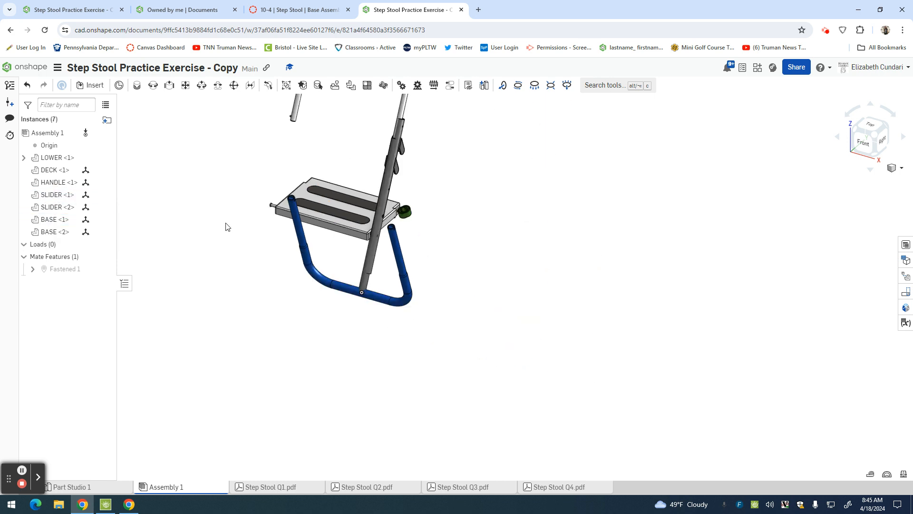
pyautogui.moveTo(303, 223); pyautogui.dragTo(222, 266)
pyautogui.moveTo(312, 210); pyautogui.dragTo(208, 176)
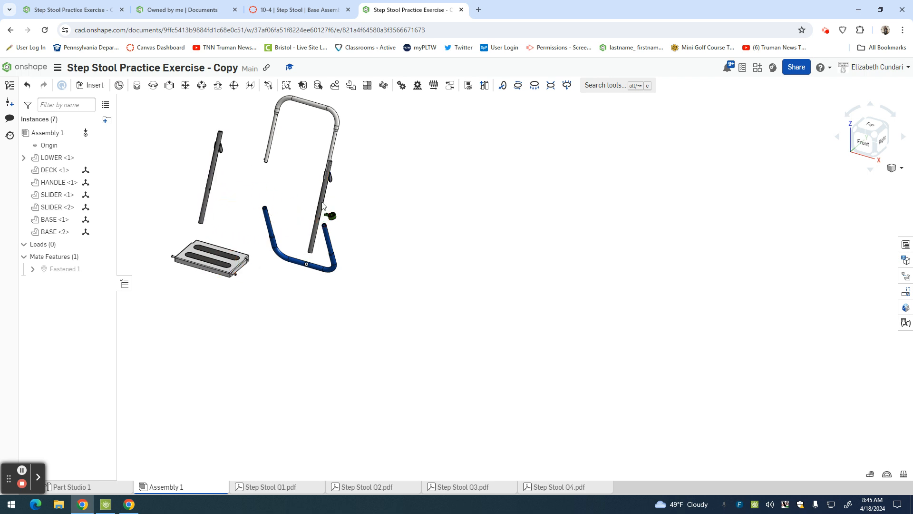
pyautogui.click(371, 217)
pyautogui.moveTo(320, 202); pyautogui.dragTo(402, 225)
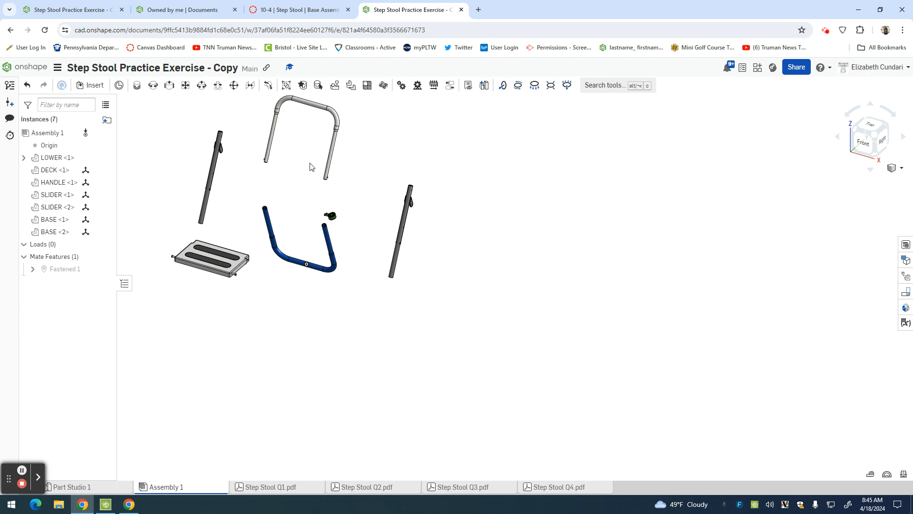
pyautogui.click(363, 183)
pyautogui.moveTo(493, 208); pyautogui.dragTo(528, 204)
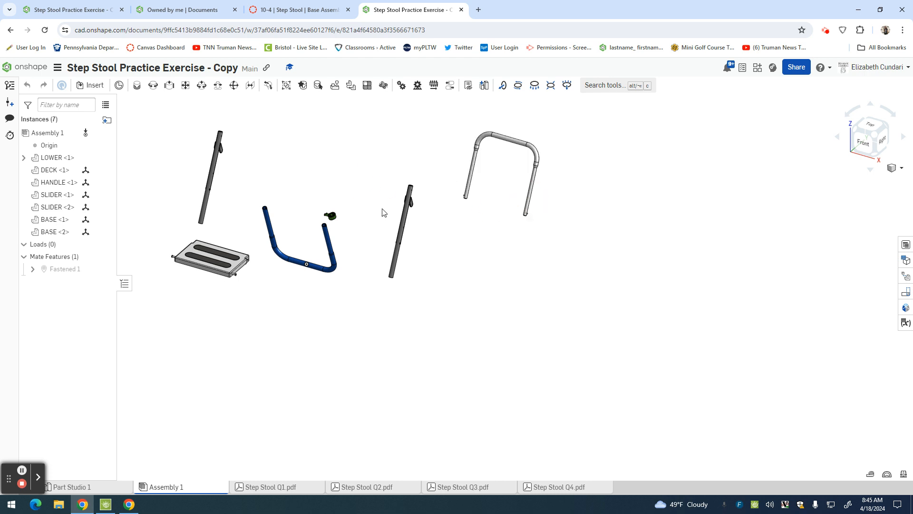
# Separate one green slider from the other and turn it around so the pins of the two sliders face each other.
pyautogui.moveTo(333, 223); pyautogui.dragTo(286, 192)
pyautogui.scroll(5, 288, 189)
pyautogui.click(287, 187)
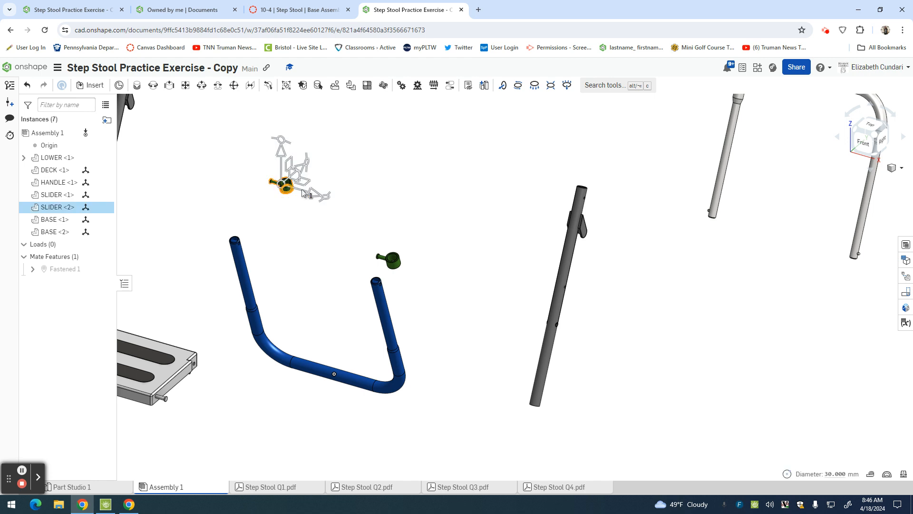
pyautogui.moveTo(328, 199); pyautogui.dragTo(235, 176)
pyautogui.click(316, 253)
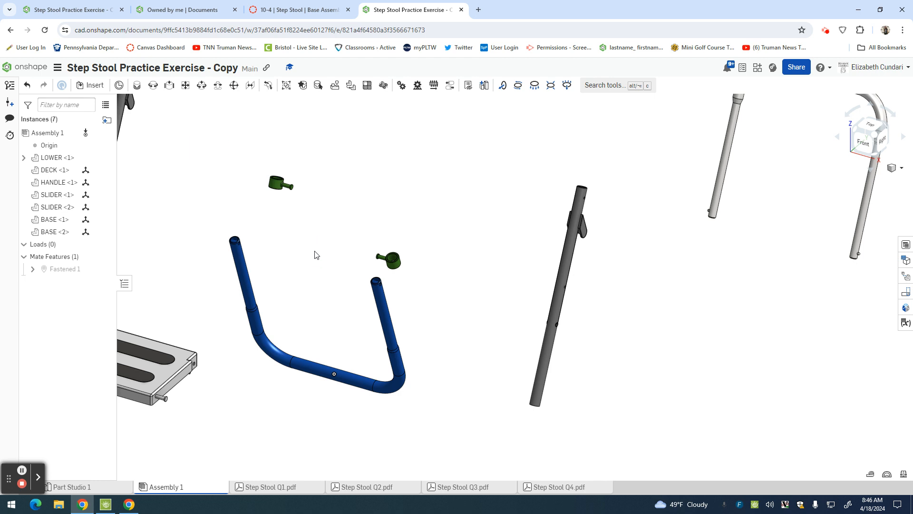
pyautogui.scroll(-3, 315, 255)
pyautogui.scroll(-2, 315, 254)
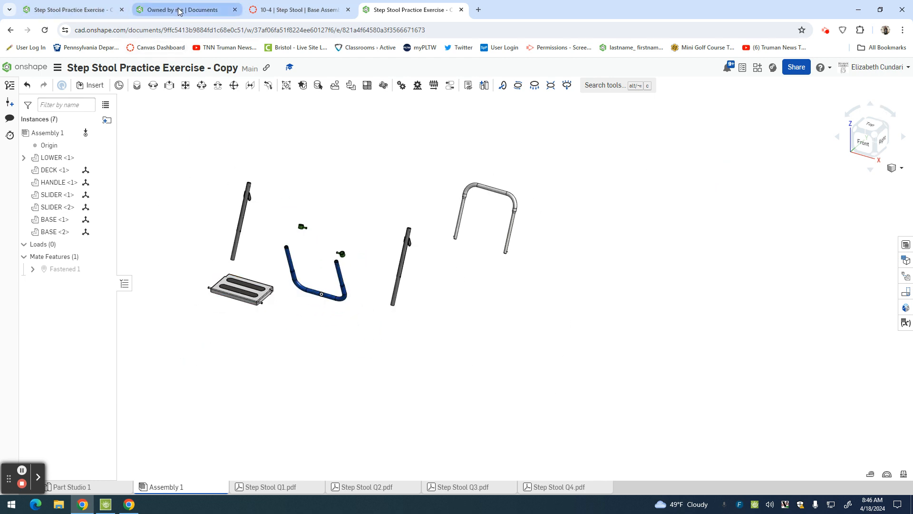
# Switch to the finished step stool assembly and examine where its Cylindrical 1 mate joins the deck pin and the base leg.
pyautogui.click(52, 16)
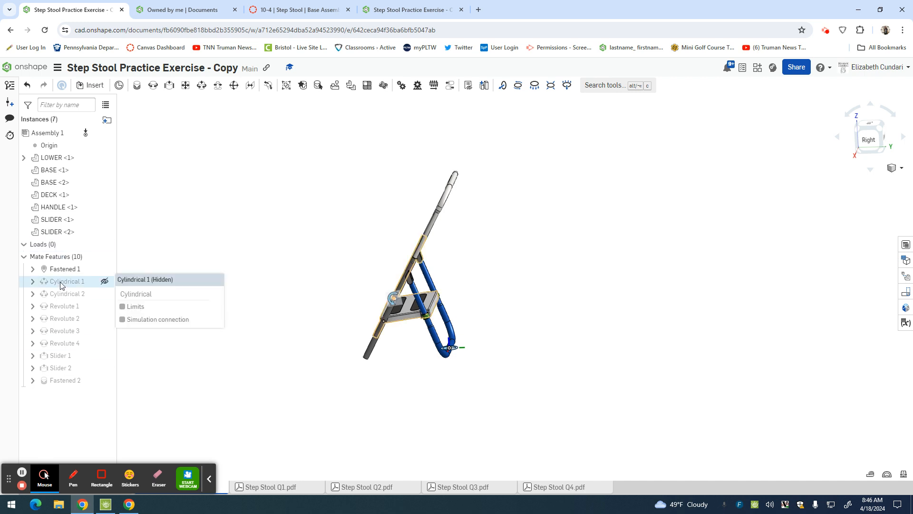
pyautogui.scroll(8, 393, 308)
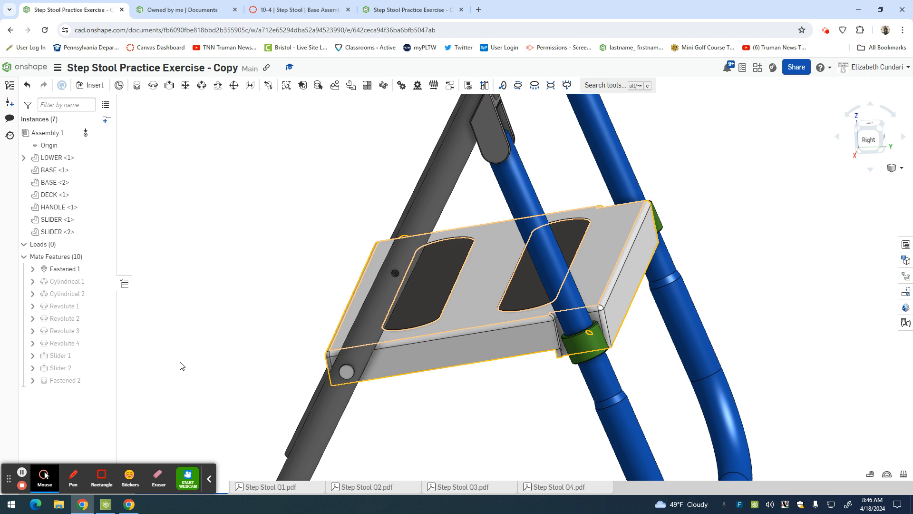
pyautogui.click(50, 270)
pyautogui.keyDown('shift'); pyautogui.click(57, 283); pyautogui.keyUp('shift')
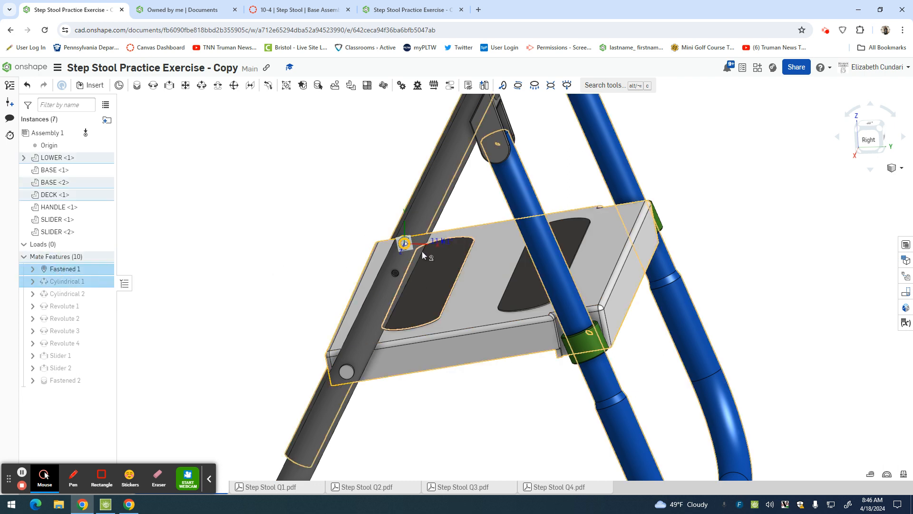
pyautogui.moveTo(287, 276); pyautogui.dragTo(326, 305, button='right')
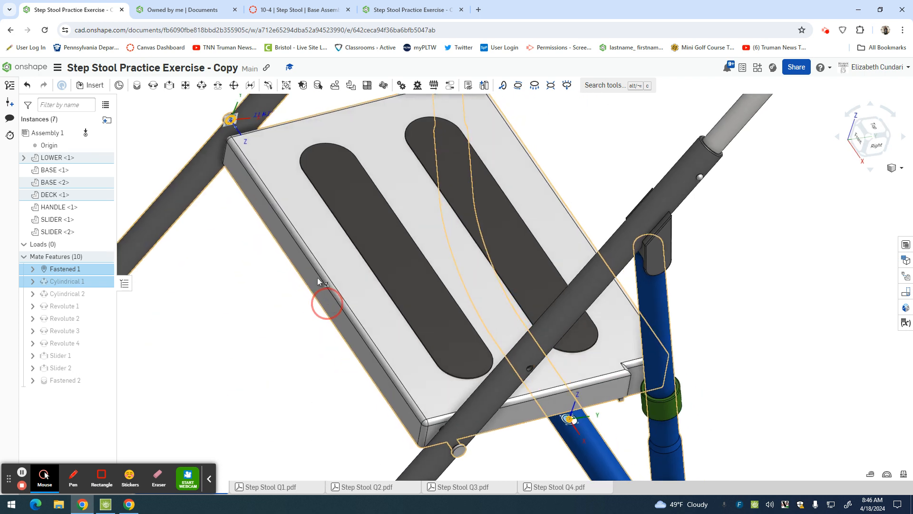
pyautogui.scroll(5, 229, 124)
pyautogui.scroll(2, 228, 127)
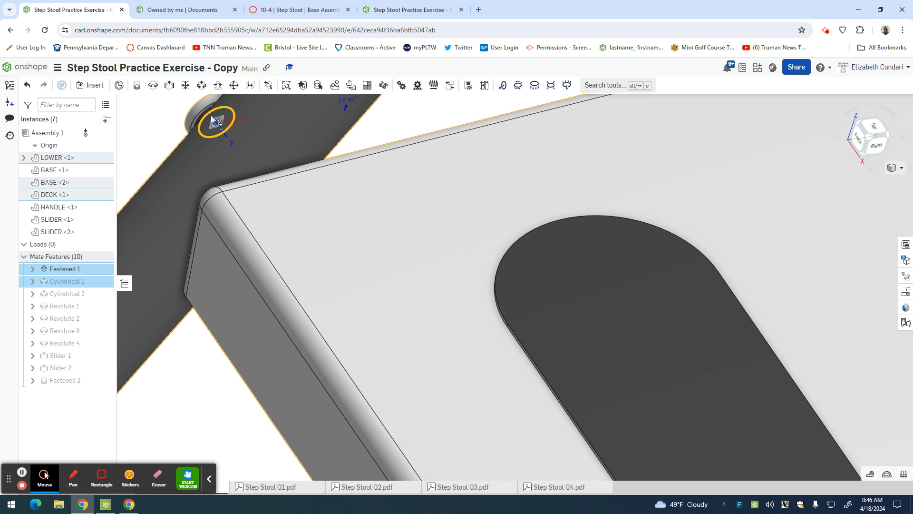
pyautogui.moveTo(137, 107); pyautogui.dragTo(162, 112, button='right')
pyautogui.scroll(3, 163, 113)
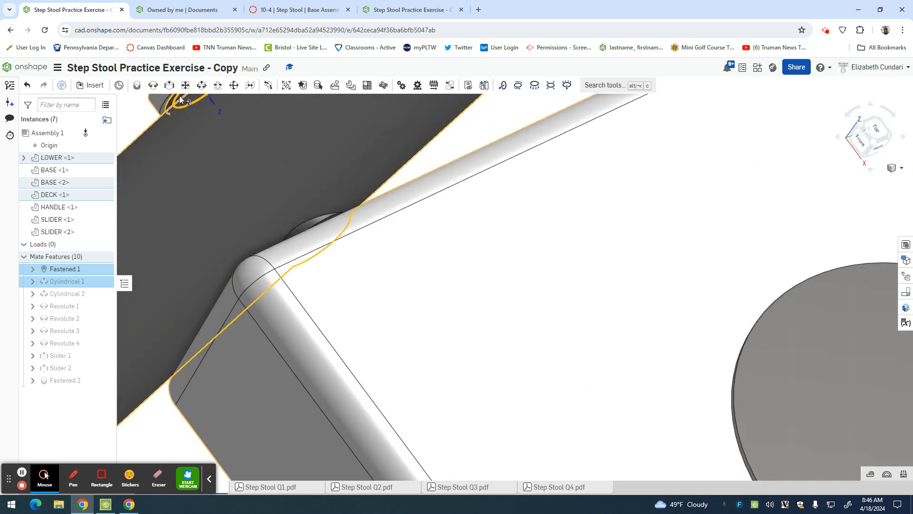
pyautogui.scroll(-5, 201, 130)
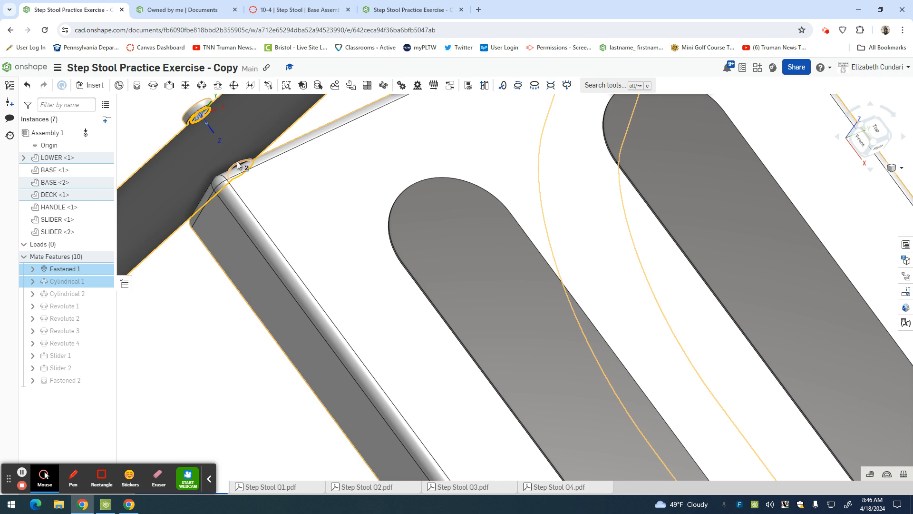
# Back in the new copy, add a cylindrical mate between the DECK's pin at its head and the hole in one BASE leg.
pyautogui.click(402, 10)
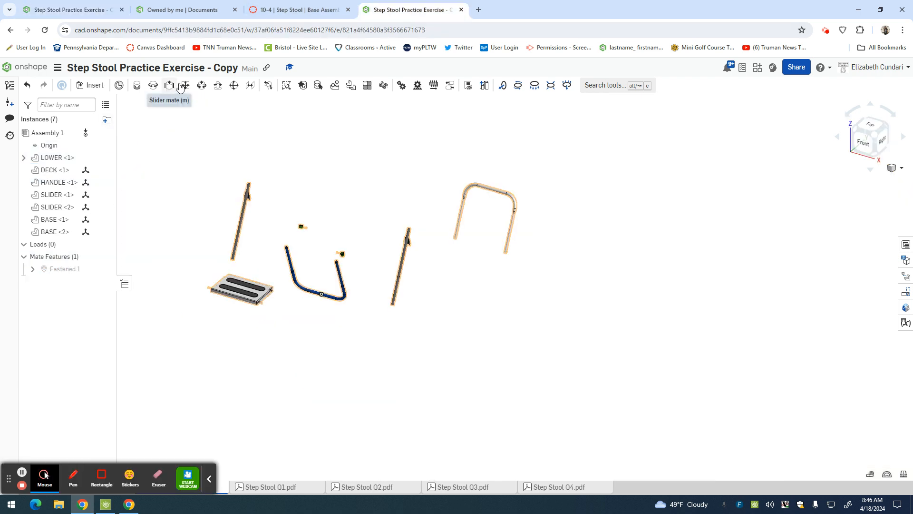
pyautogui.click(205, 87)
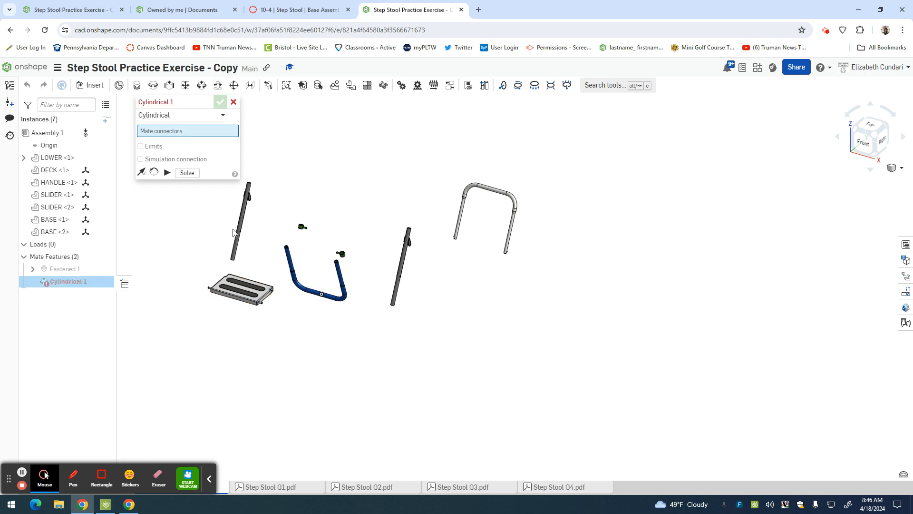
pyautogui.scroll(10, 214, 295)
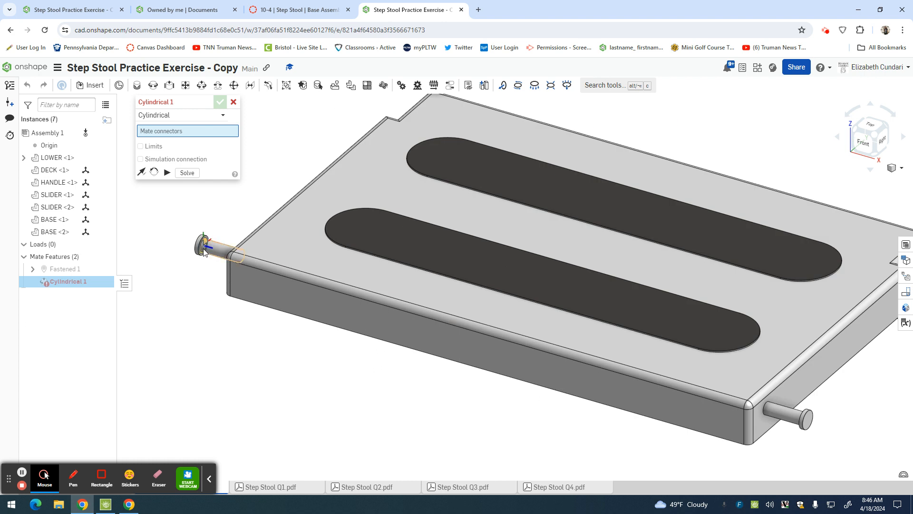
pyautogui.click(203, 248)
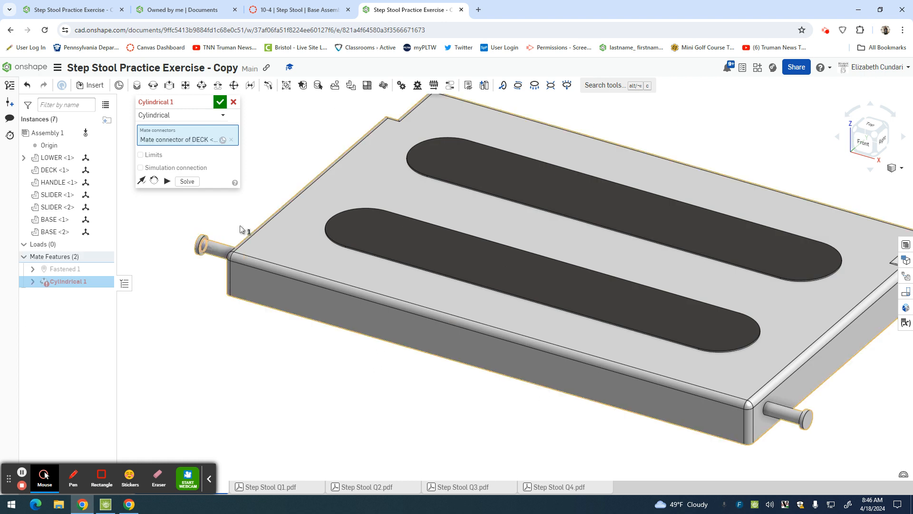
pyautogui.scroll(-5, 290, 190)
pyautogui.scroll(-2, 289, 190)
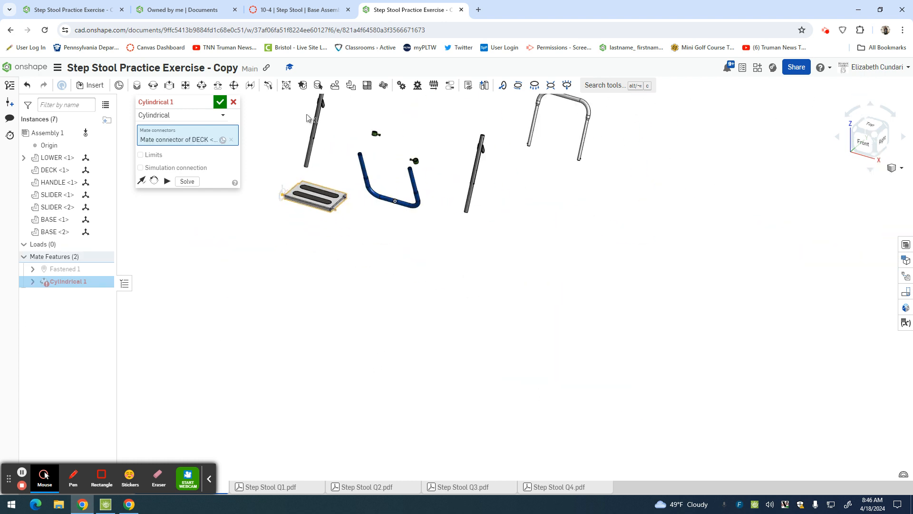
pyautogui.scroll(5, 290, 176)
pyautogui.moveTo(291, 175); pyautogui.dragTo(310, 189, button='right')
pyautogui.scroll(4, 394, 258)
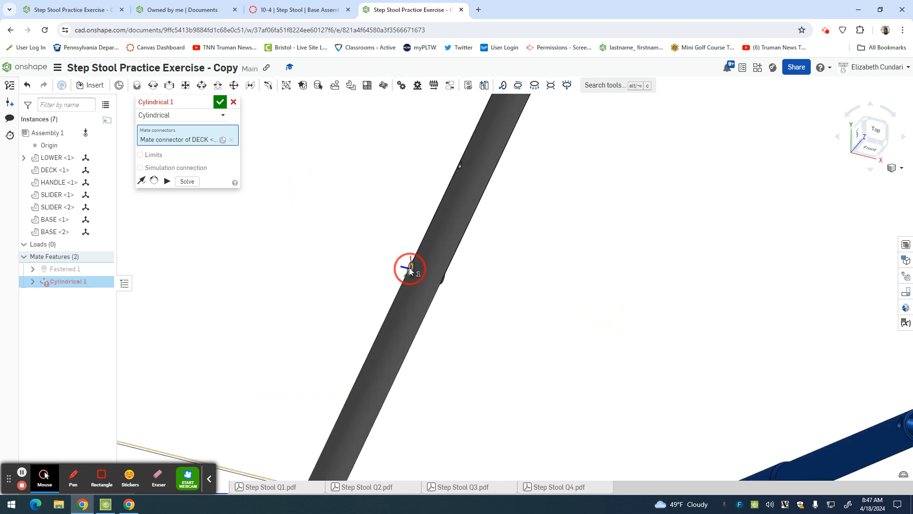
pyautogui.click(410, 270)
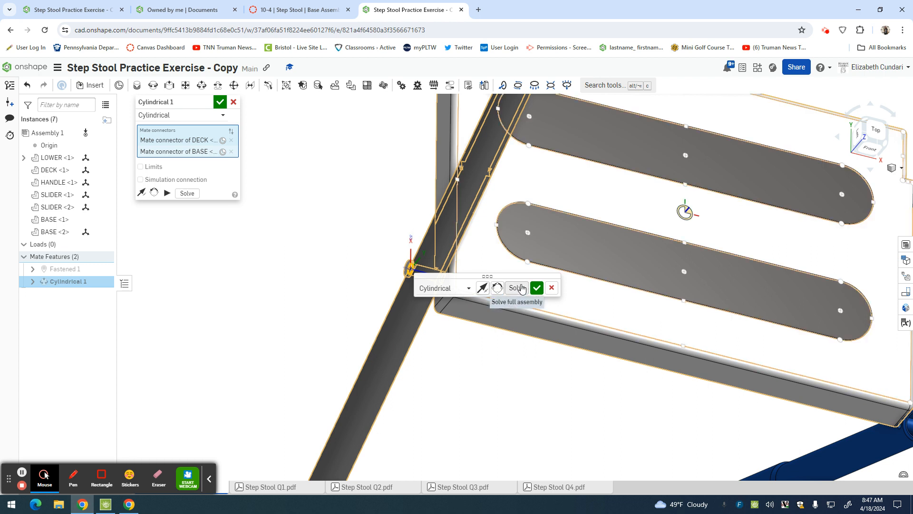
pyautogui.click(536, 288)
pyautogui.scroll(-5, 506, 373)
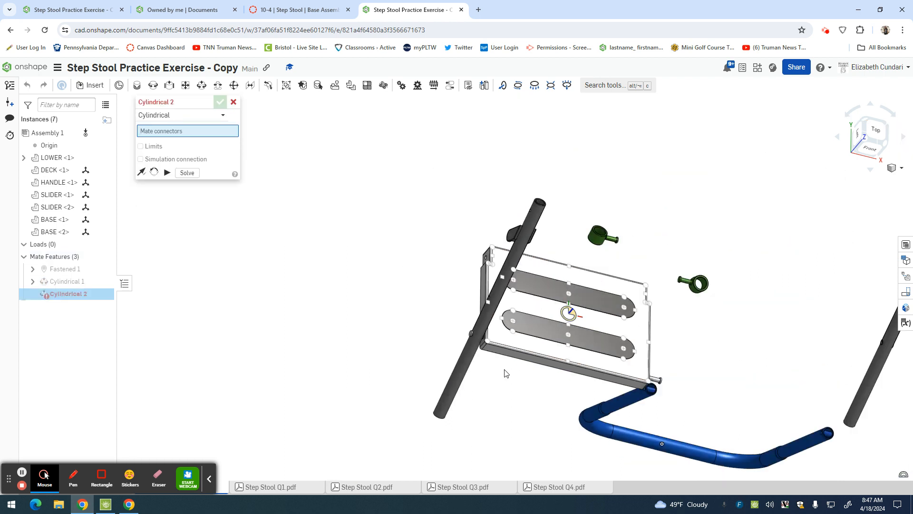
# Add a cylindrical mate between the head of the DECK's other pin and the matching hole in the remaining BASE leg.
pyautogui.moveTo(673, 363); pyautogui.dragTo(645, 349, button='right')
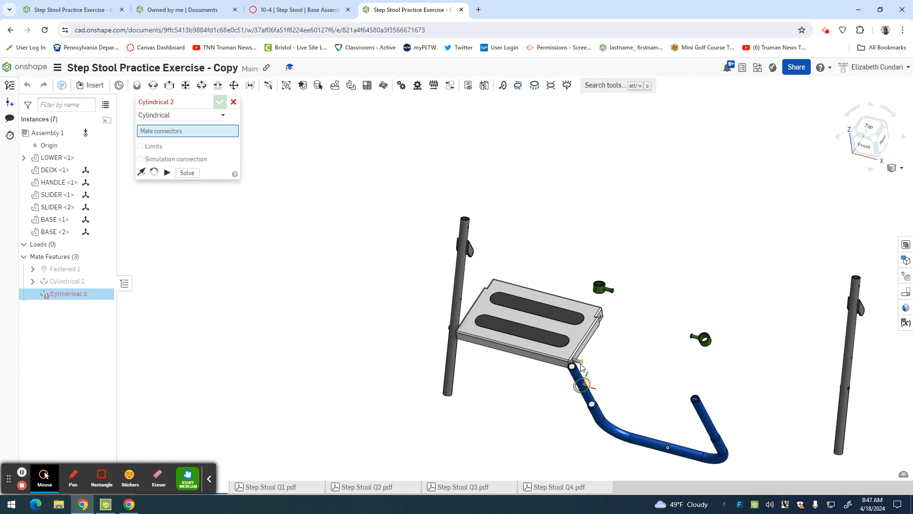
pyautogui.scroll(10, 580, 366)
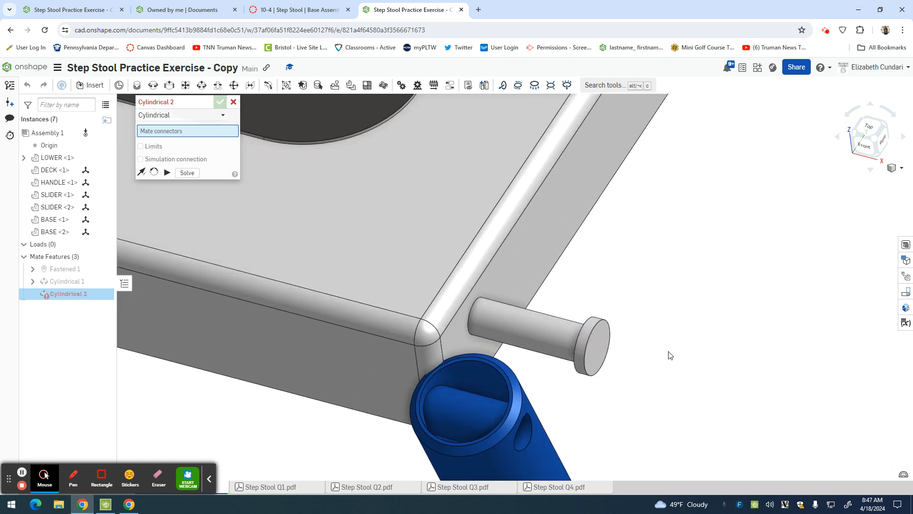
pyautogui.moveTo(710, 360); pyautogui.dragTo(736, 349, button='right')
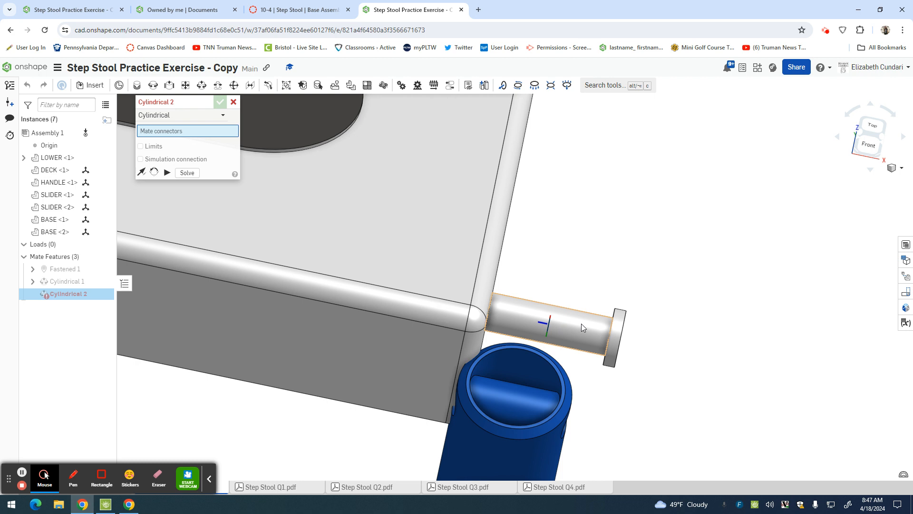
pyautogui.click(610, 342)
pyautogui.scroll(-5, 688, 350)
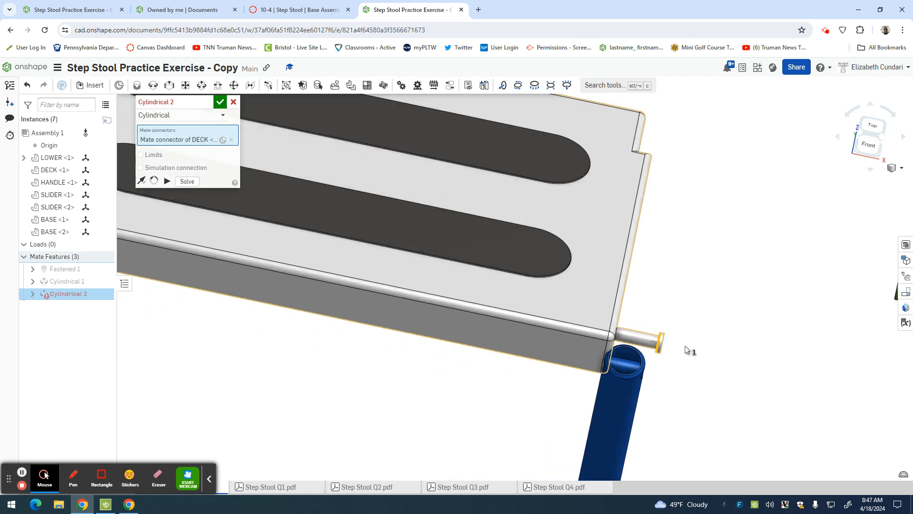
pyautogui.scroll(-5, 687, 351)
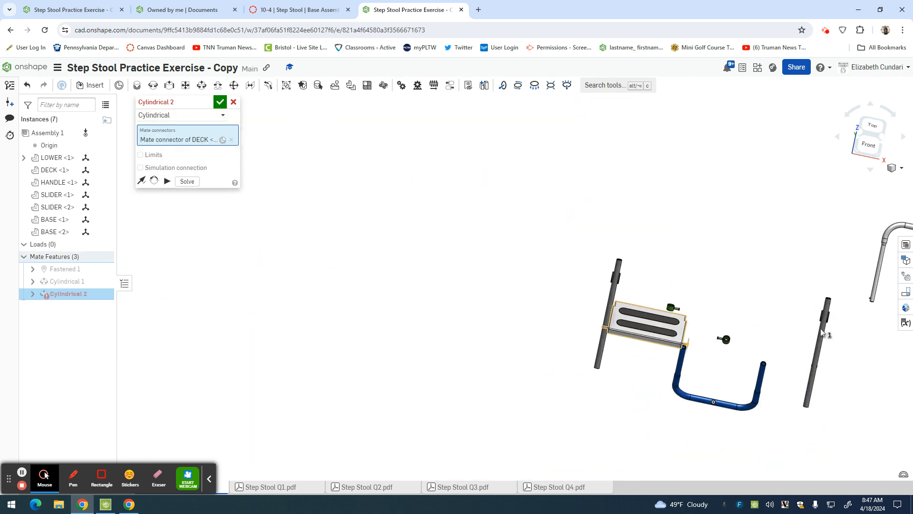
pyautogui.moveTo(772, 338); pyautogui.dragTo(676, 313, button='right')
pyautogui.scroll(10, 844, 373)
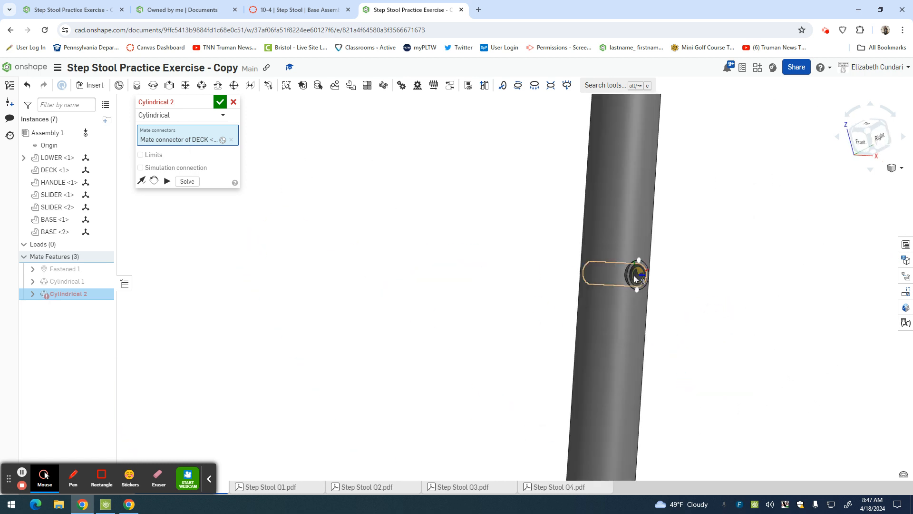
pyautogui.click(639, 276)
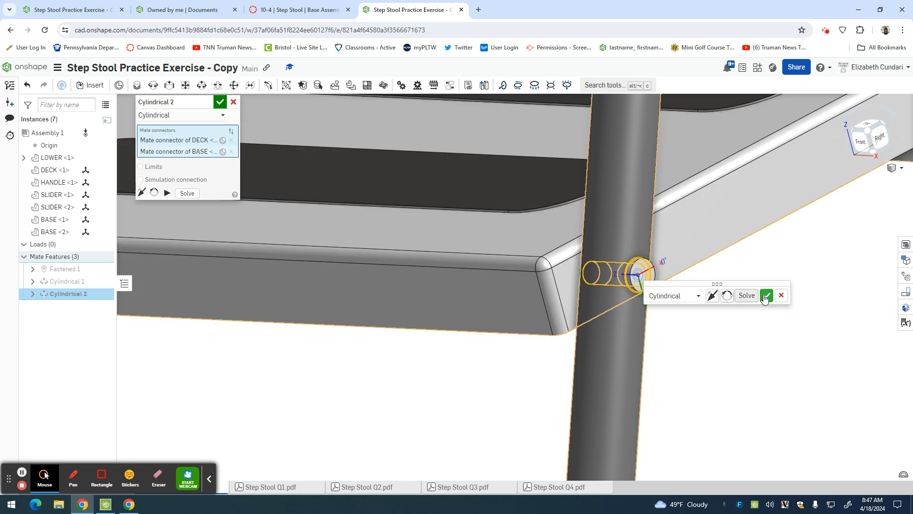
pyautogui.click(767, 295)
pyautogui.scroll(-5, 621, 341)
pyautogui.scroll(-5, 618, 341)
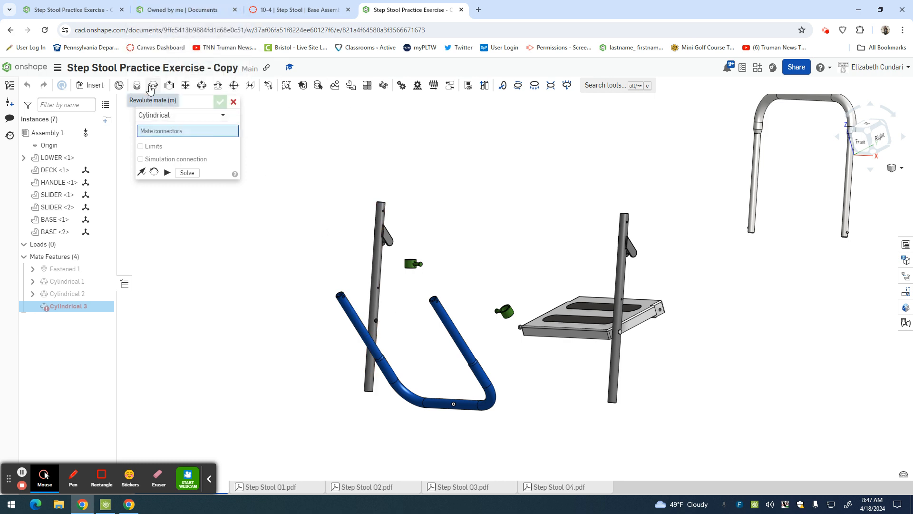
# Switch to the finished step stool assembly and examine where its Revolute 1 mate joins the slider to the underside of the deck.
pyautogui.click(74, 9)
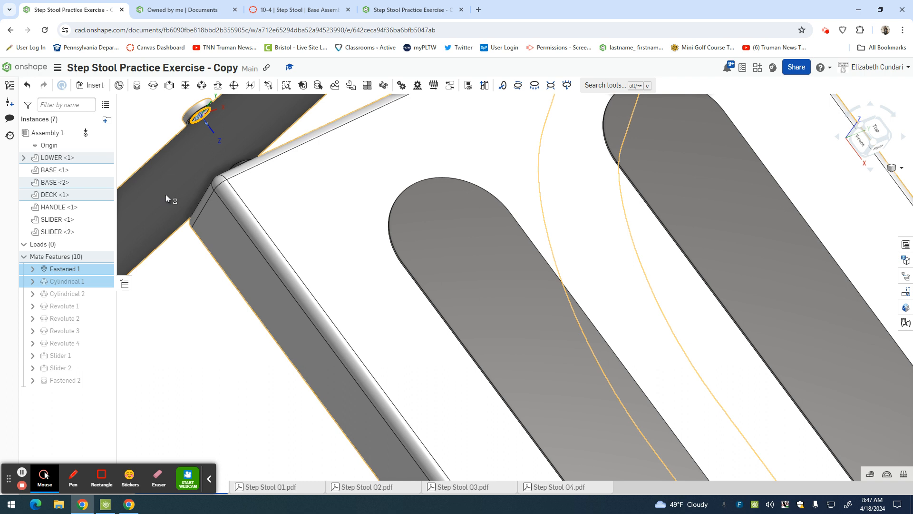
pyautogui.scroll(-10, 200, 204)
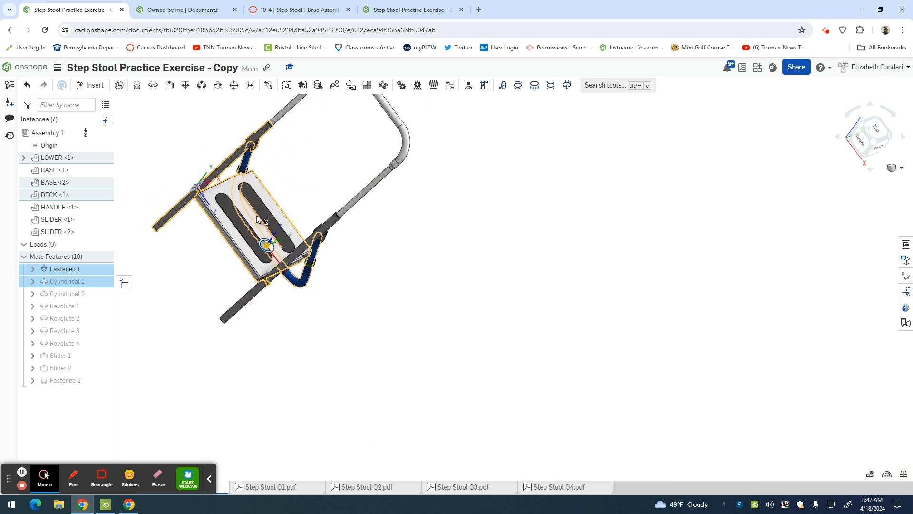
pyautogui.click(76, 271)
pyautogui.click(73, 285)
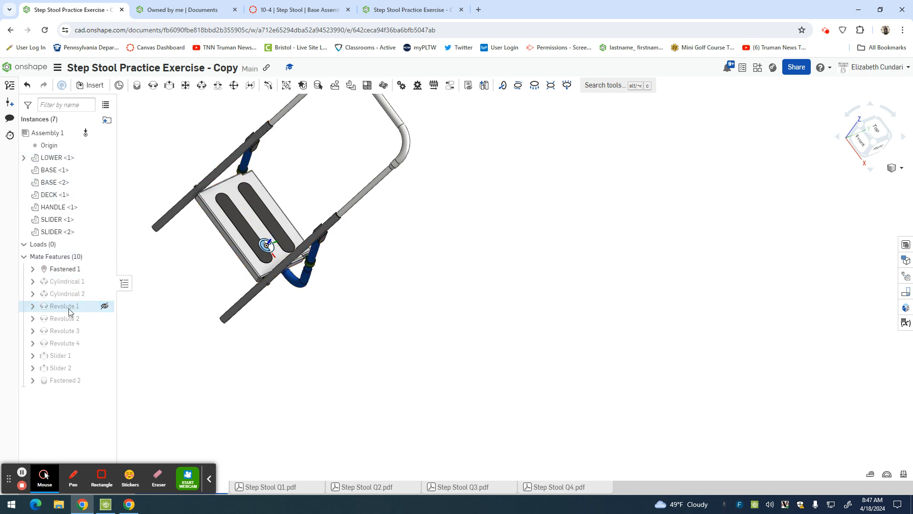
pyautogui.click(72, 307)
pyautogui.moveTo(393, 301); pyautogui.dragTo(419, 209, button='right')
pyautogui.scroll(5, 278, 281)
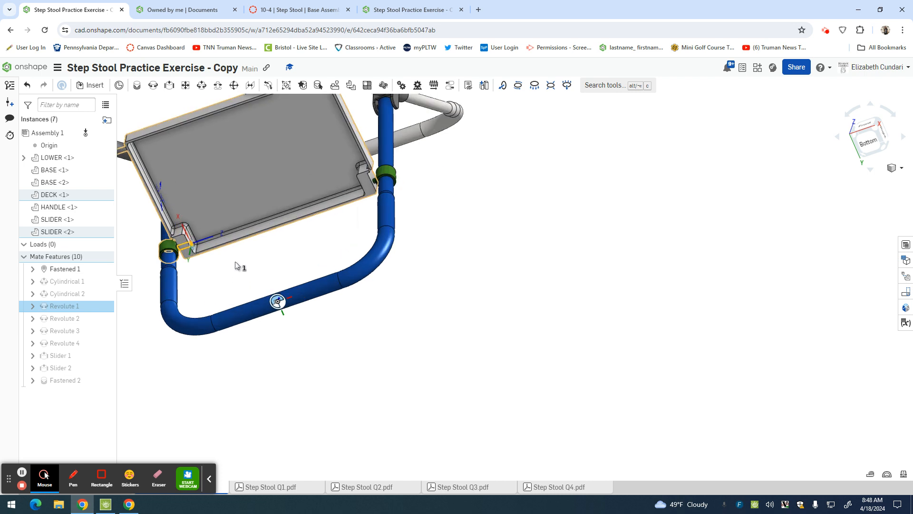
pyautogui.scroll(8, 157, 234)
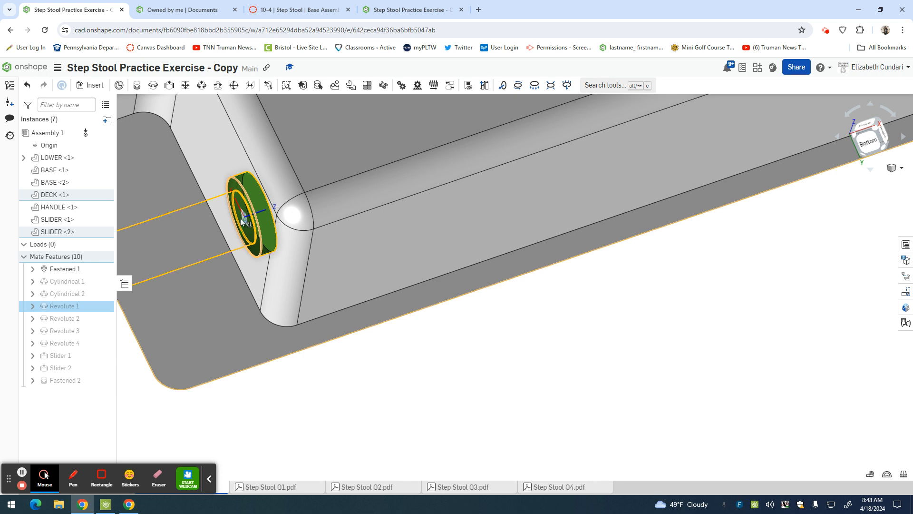
# Back in the new copy, view the parts from below and change the open cylindrical mate to the Revolute type.
pyautogui.click(418, 10)
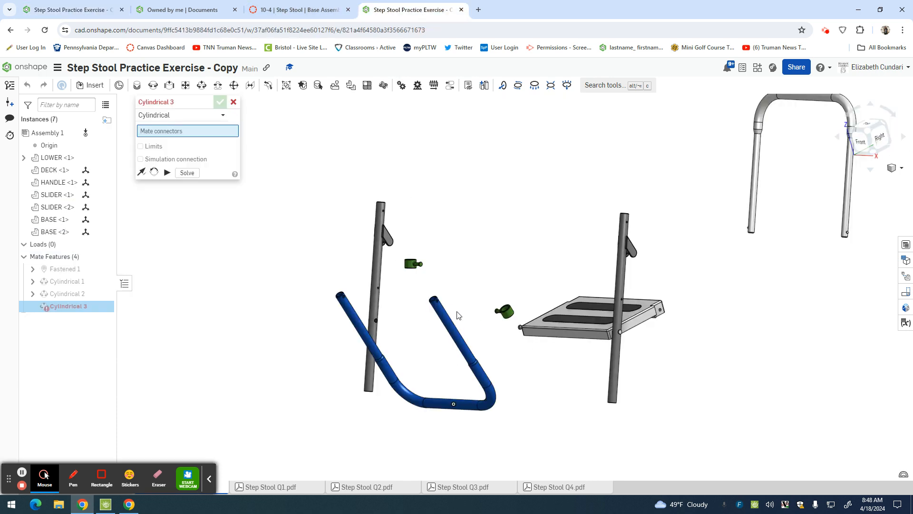
pyautogui.moveTo(473, 261); pyautogui.dragTo(535, 220, button='right')
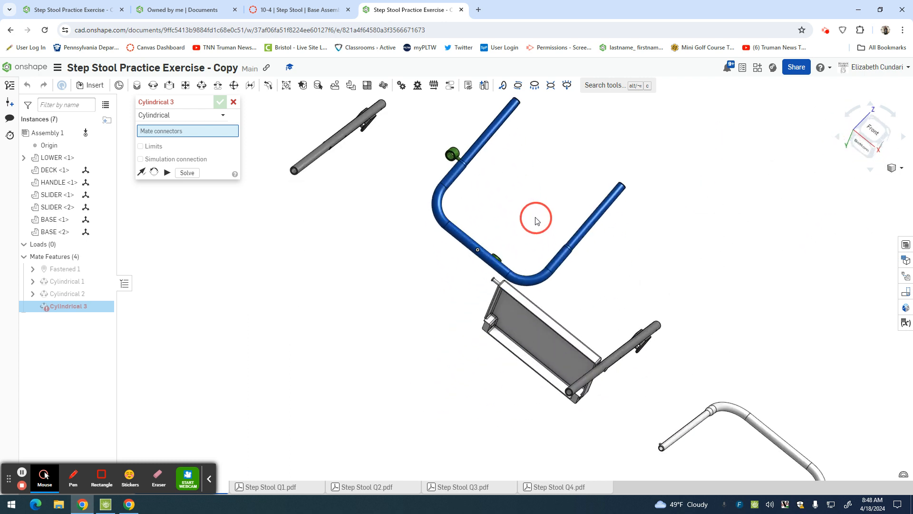
pyautogui.moveTo(495, 186); pyautogui.dragTo(490, 198, button='right')
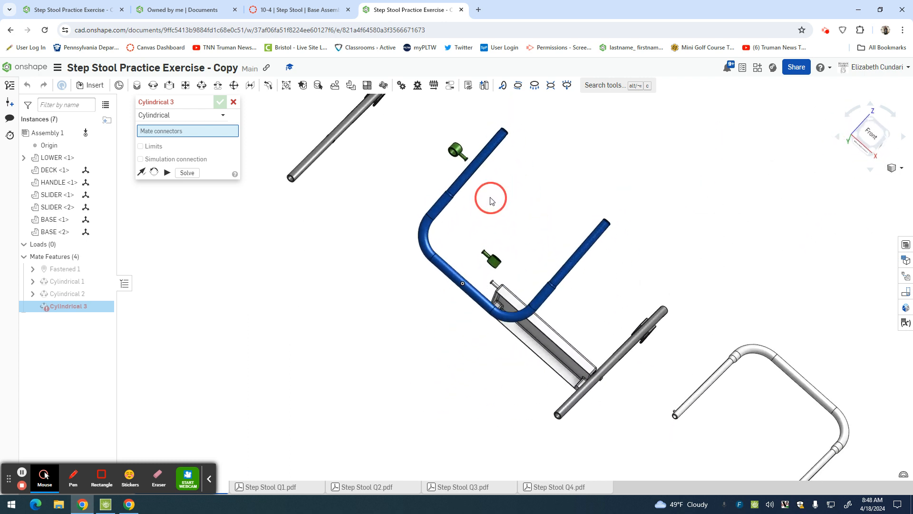
pyautogui.click(170, 116)
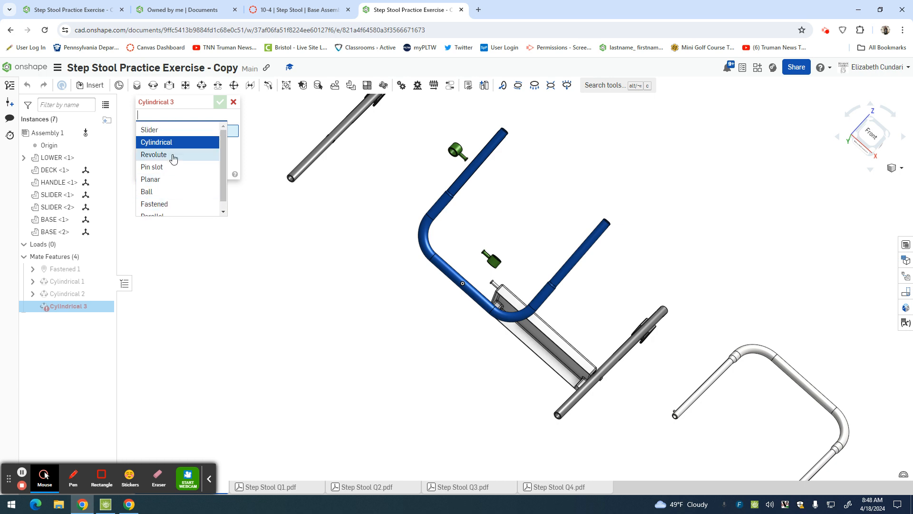
pyautogui.click(175, 155)
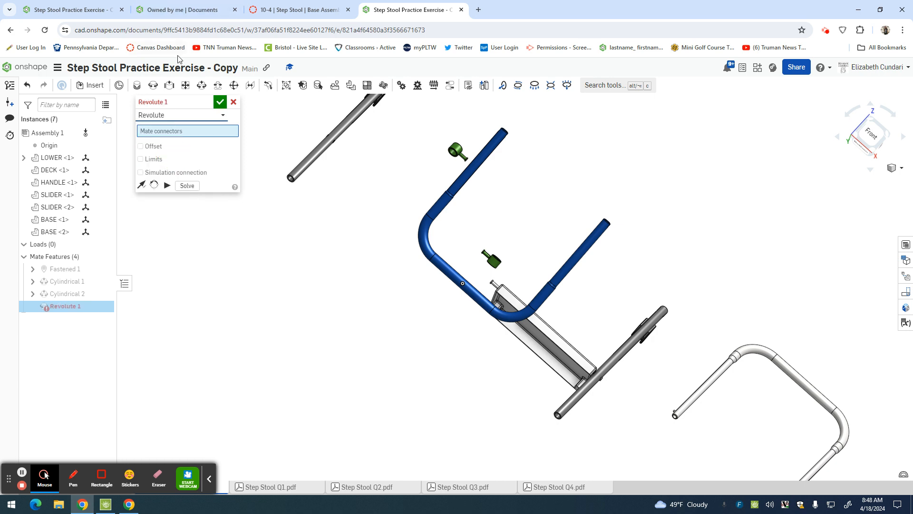
# Define the revolute mate between the pin head of one green SLIDER and the hole in the nearer corner block under the DECK.
pyautogui.scroll(-10, 464, 166)
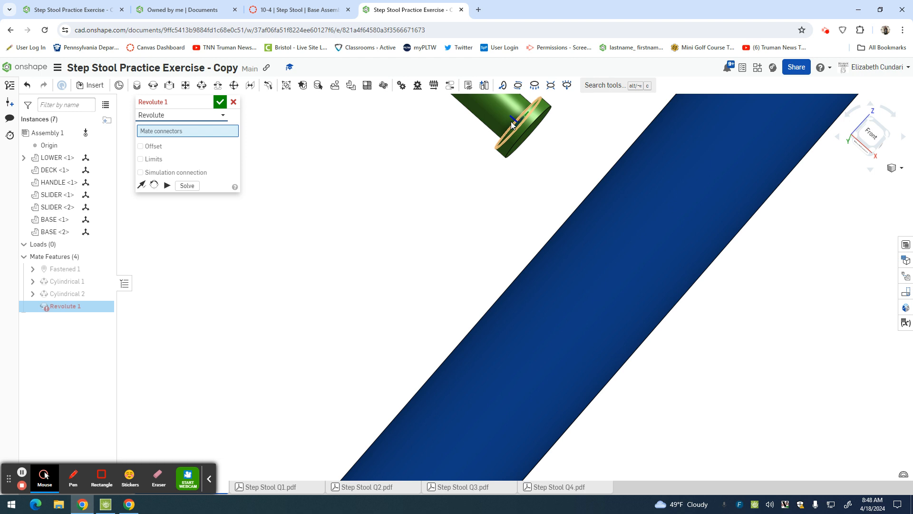
pyautogui.click(512, 126)
pyautogui.scroll(-2, 572, 225)
pyautogui.scroll(6, 572, 225)
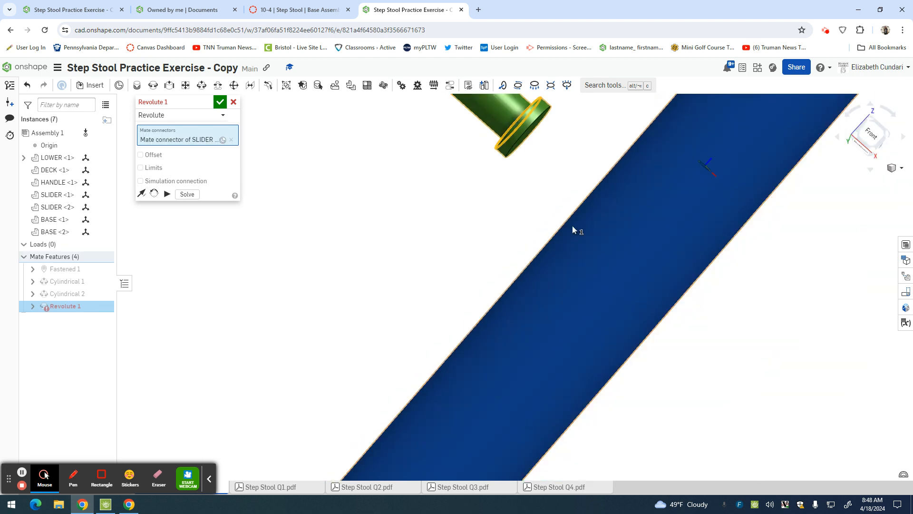
pyautogui.scroll(4, 572, 226)
pyautogui.moveTo(549, 408); pyautogui.dragTo(552, 364, button='right')
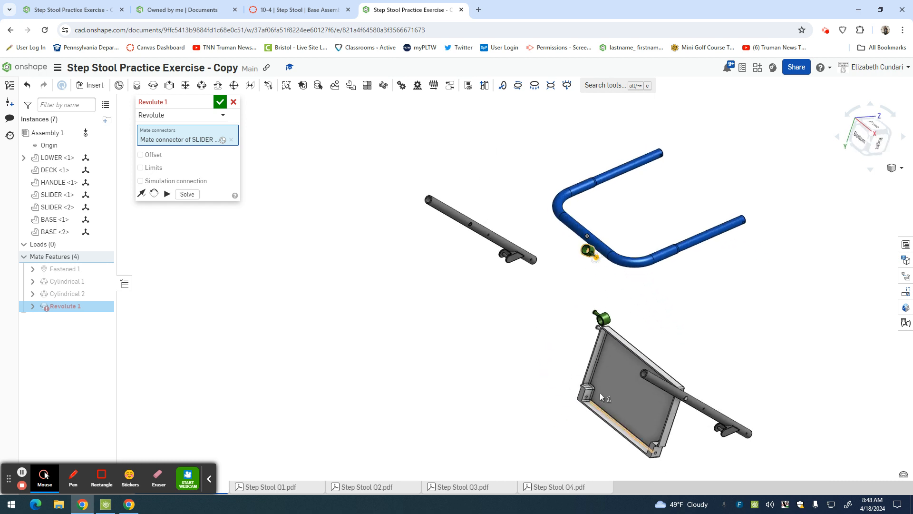
pyautogui.scroll(-5, 577, 405)
pyautogui.scroll(-5, 575, 404)
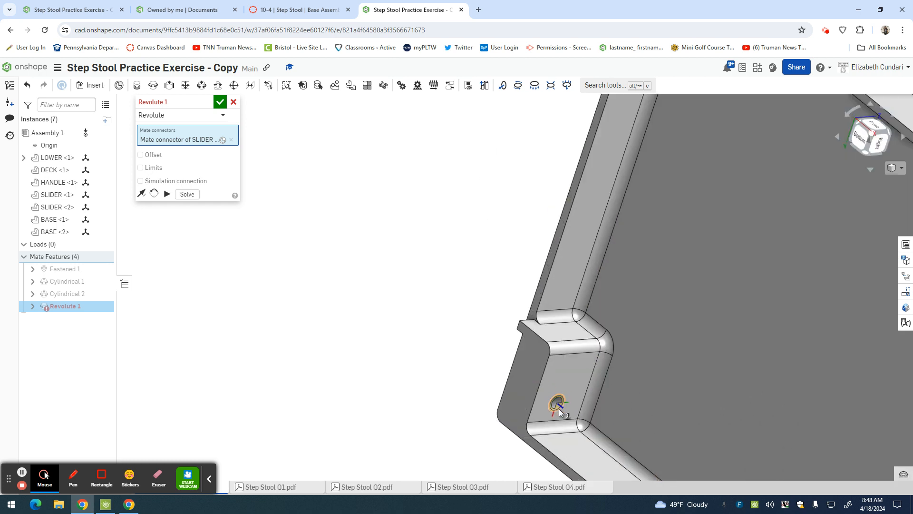
pyautogui.click(560, 412)
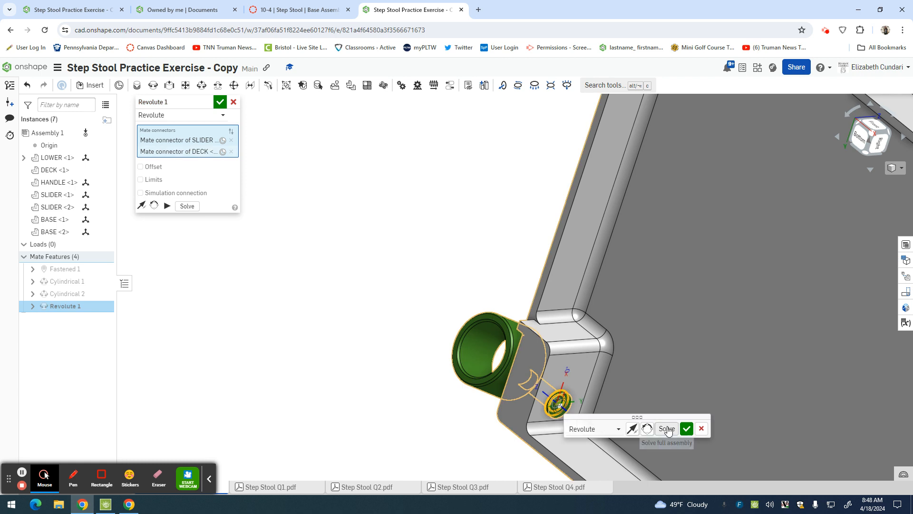
pyautogui.click(685, 429)
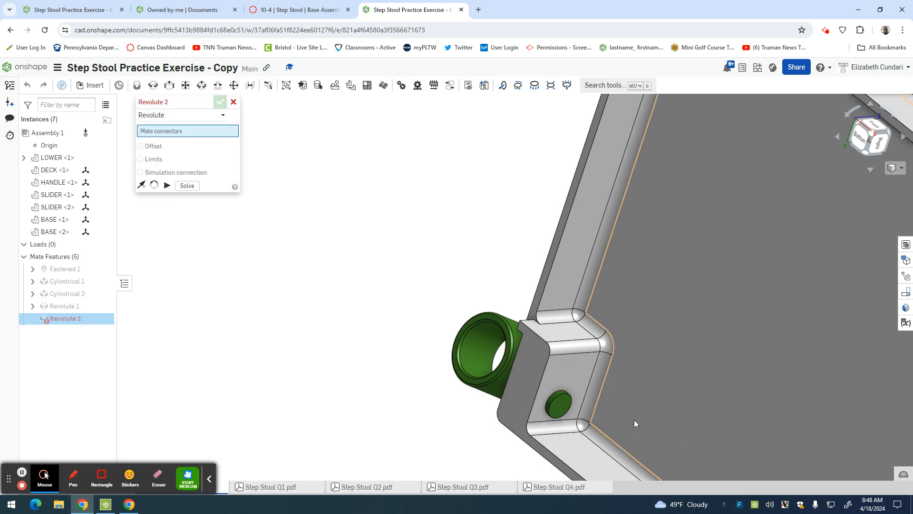
# Add a revolute mate between the other SLIDER's pin head and the hole in the DECK's opposite corner block.
pyautogui.scroll(10, 634, 419)
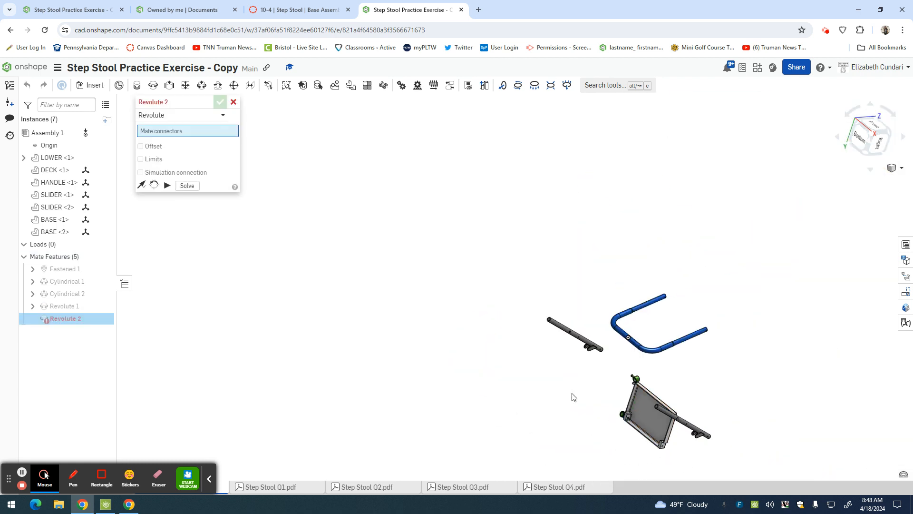
pyautogui.moveTo(545, 393); pyautogui.dragTo(583, 385, button='right')
pyautogui.scroll(-5, 621, 376)
pyautogui.scroll(-4, 620, 375)
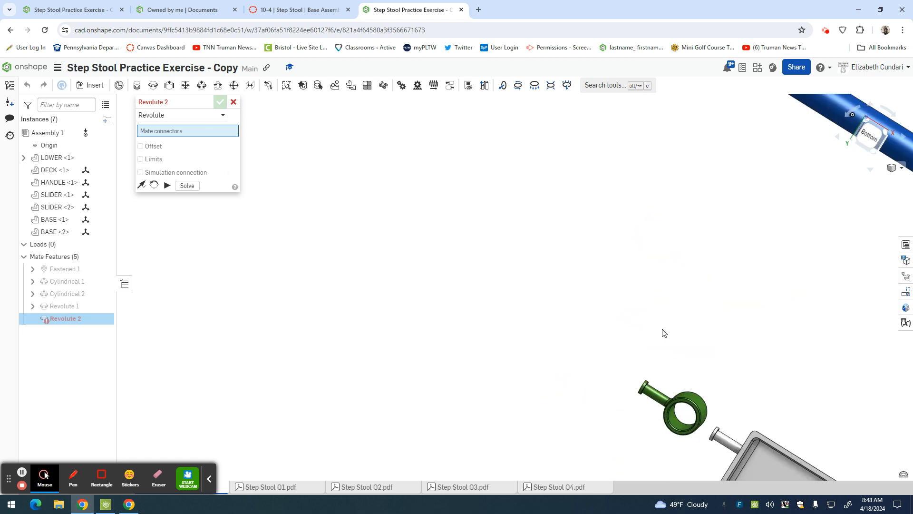
pyautogui.click(648, 393)
pyautogui.scroll(5, 647, 391)
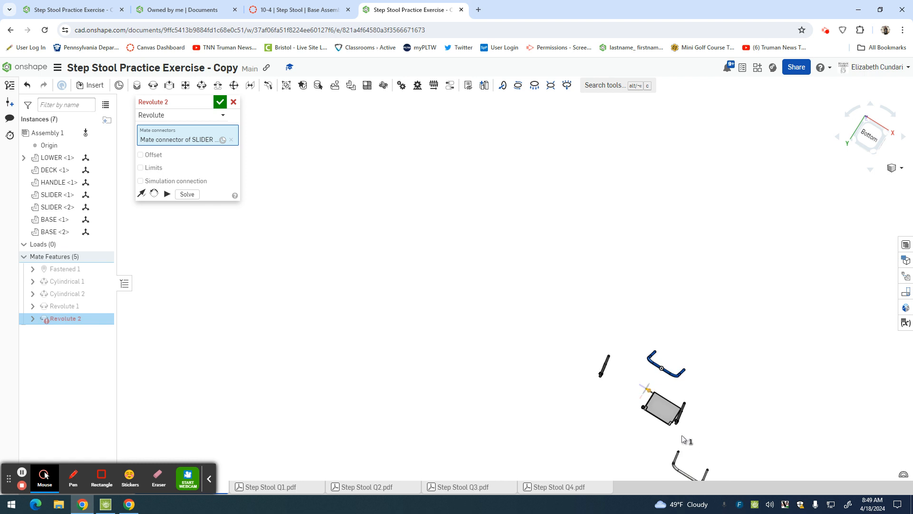
pyautogui.scroll(-6, 686, 438)
pyautogui.moveTo(636, 418); pyautogui.dragTo(655, 431, button='right')
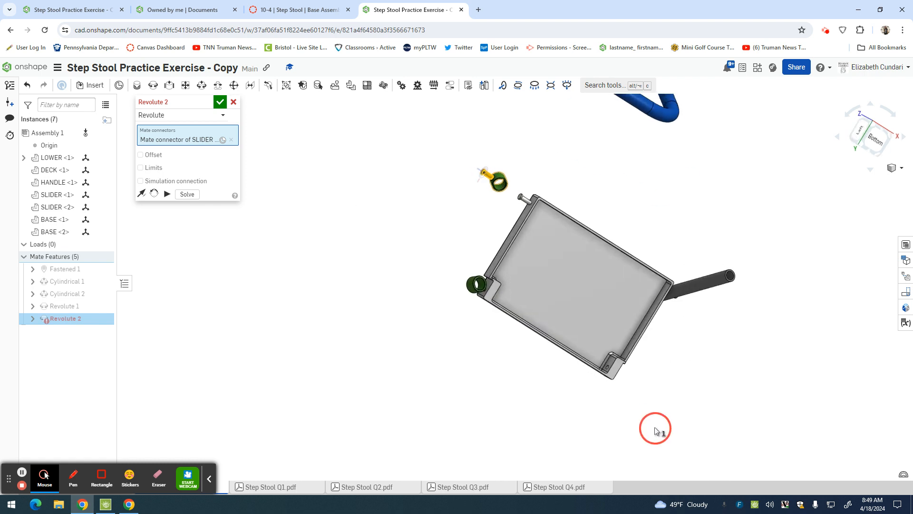
pyautogui.scroll(-6, 604, 365)
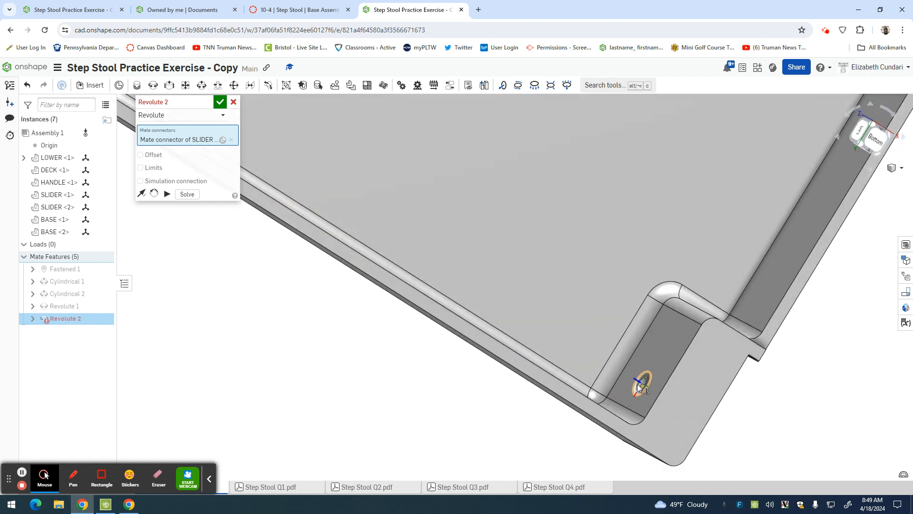
pyautogui.click(639, 387)
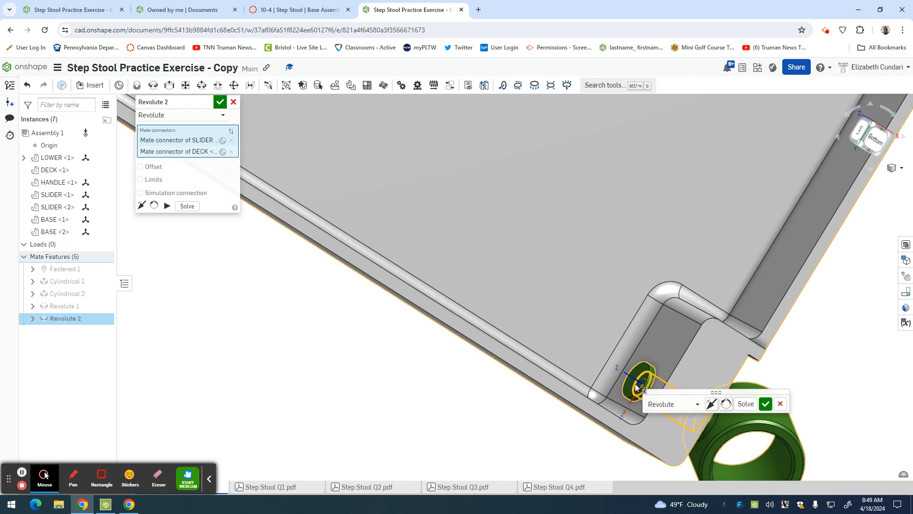
pyautogui.click(765, 404)
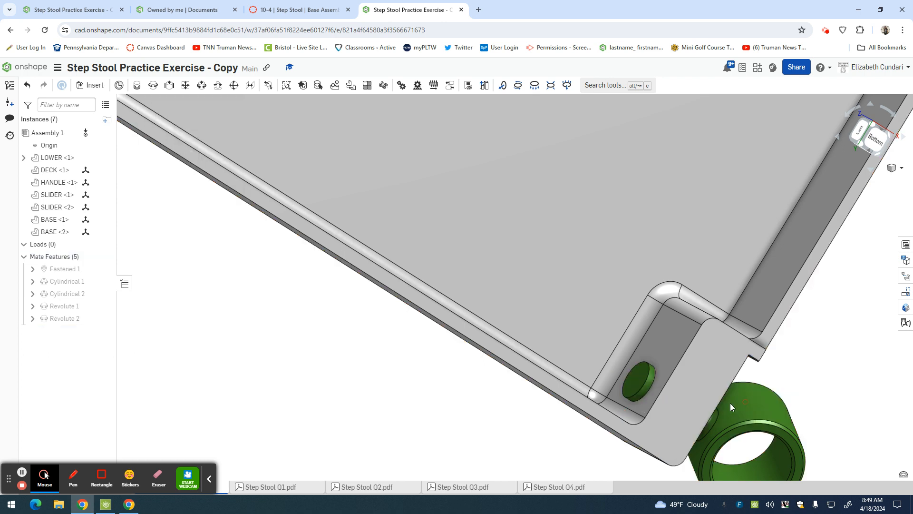
pyautogui.scroll(8, 729, 403)
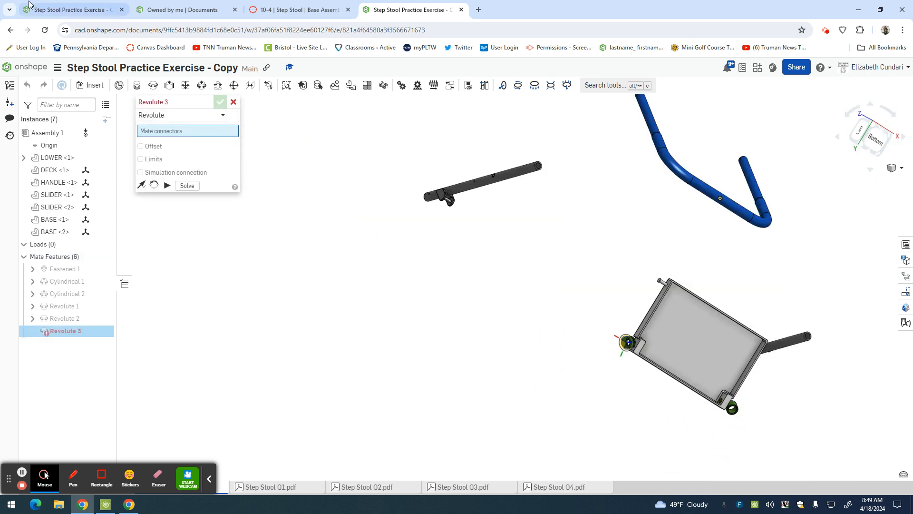
# Switch to the finished assembly and examine where its Revolute 3 mate joins the LOWER tube to the BASE leg.
pyautogui.click(57, 9)
pyautogui.scroll(3, 202, 269)
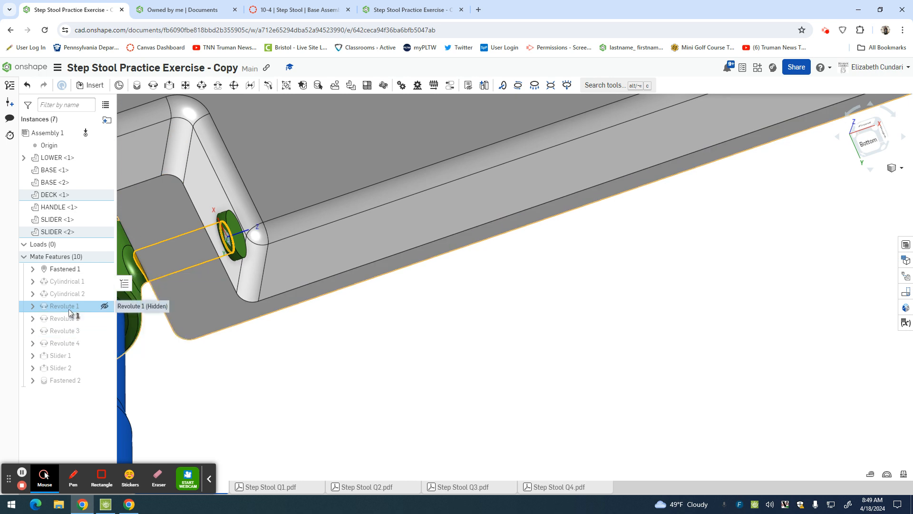
pyautogui.click(68, 332)
pyautogui.scroll(5, 509, 318)
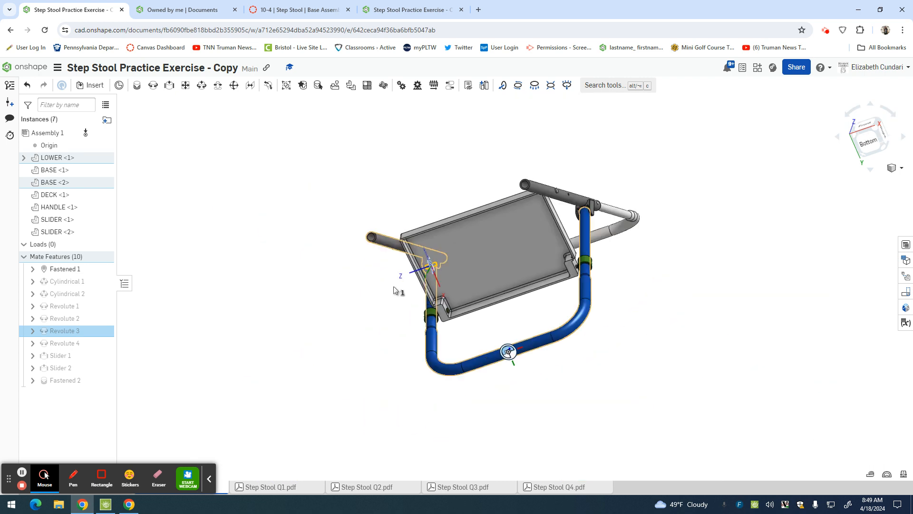
pyautogui.scroll(-4, 394, 286)
pyautogui.moveTo(390, 276); pyautogui.dragTo(421, 292, button='right')
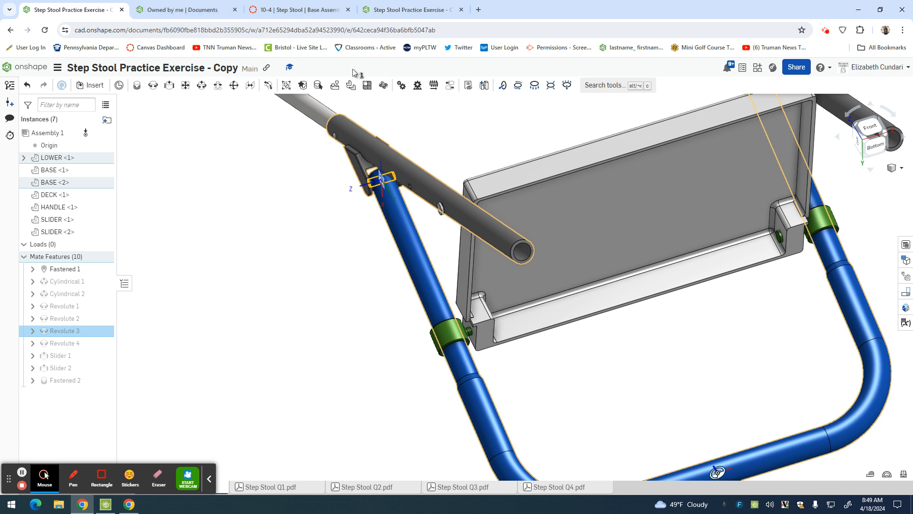
# Compare the loose parts in the new copy with the Revolute 3 joint in the finished assembly, ending in the copy.
pyautogui.click(394, 11)
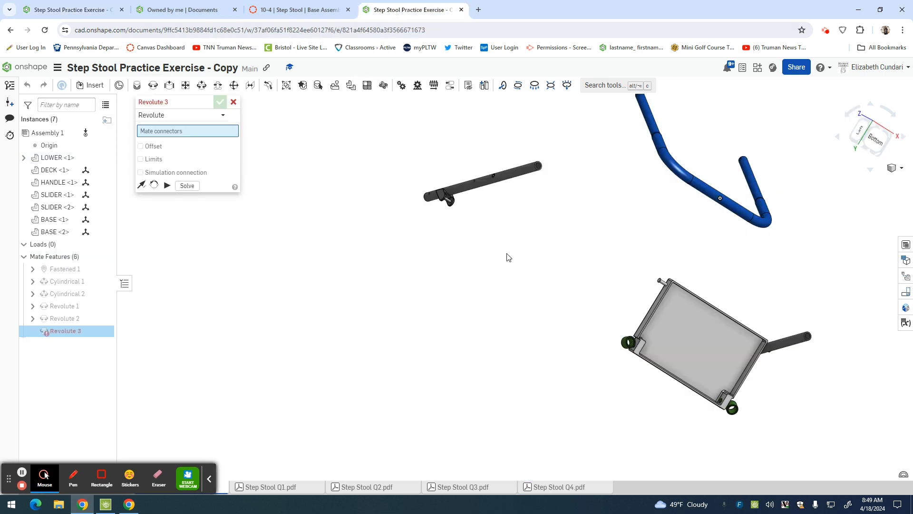
pyautogui.scroll(-4, 535, 283)
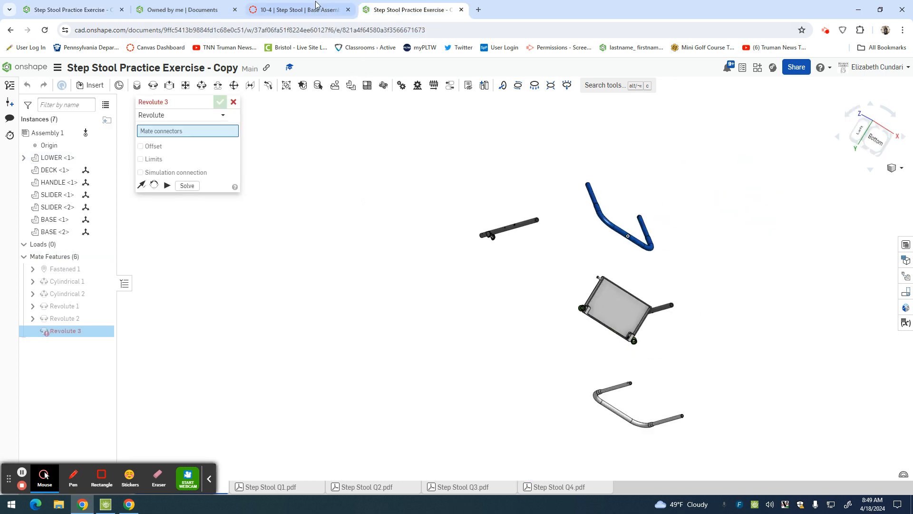
pyautogui.click(85, 13)
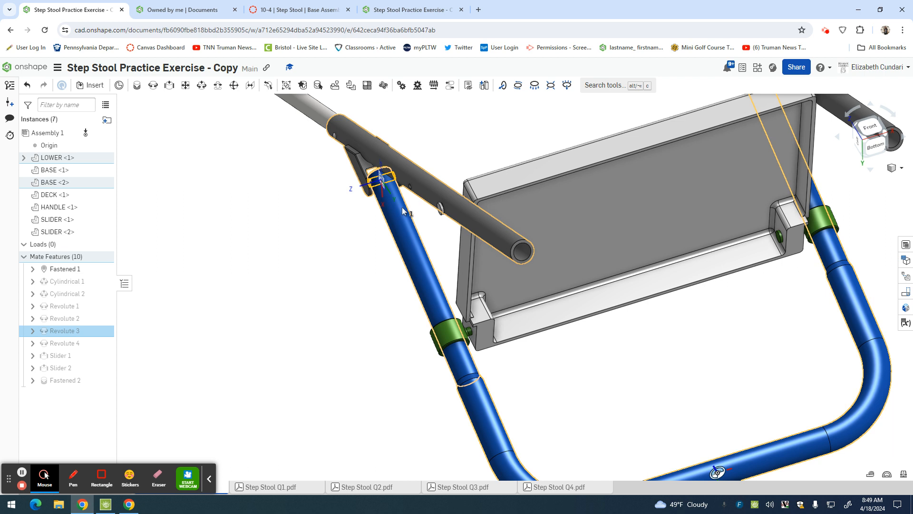
pyautogui.click(404, 10)
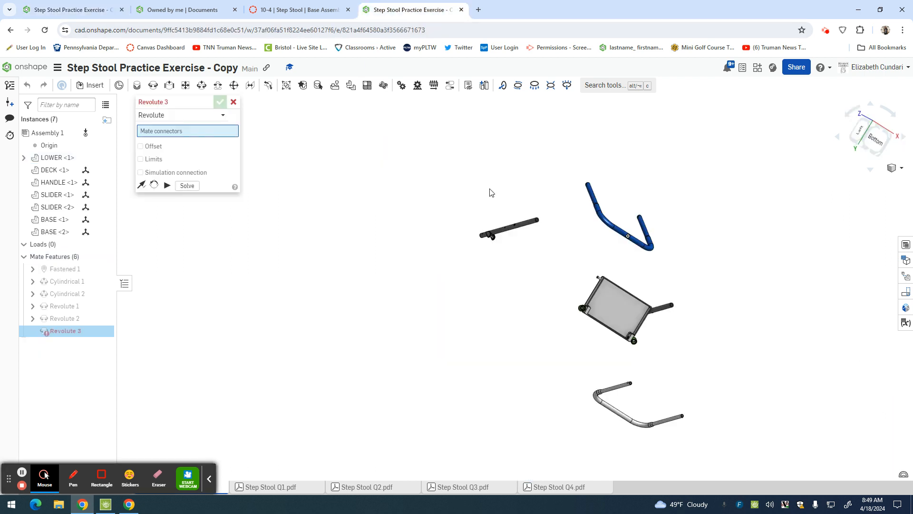
pyautogui.moveTo(521, 243); pyautogui.dragTo(563, 307, button='right')
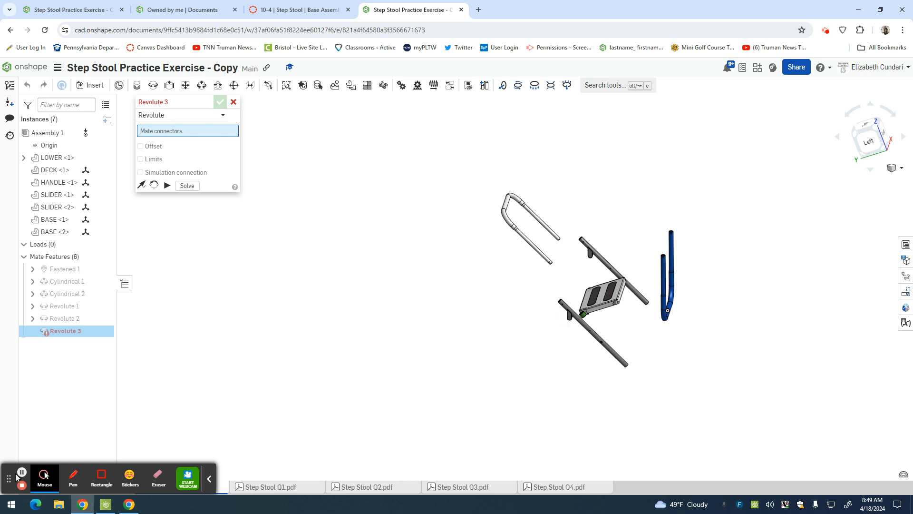
pyautogui.click(21, 473)
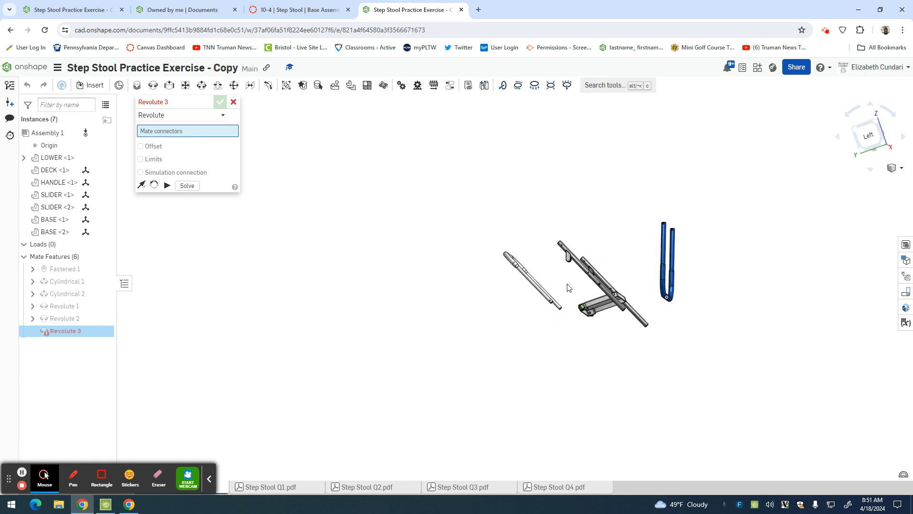
# Define the revolute mate between the pin in one BASE tube's bracket and the cross hole at the upper end of one blue LOWER leg.
pyautogui.moveTo(521, 256); pyautogui.dragTo(547, 261, button='right')
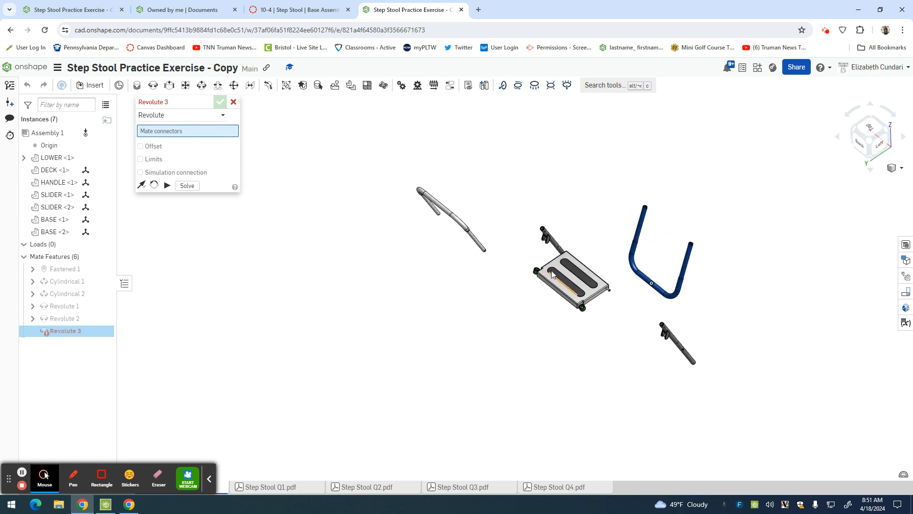
pyautogui.scroll(5, 540, 255)
pyautogui.scroll(3, 540, 255)
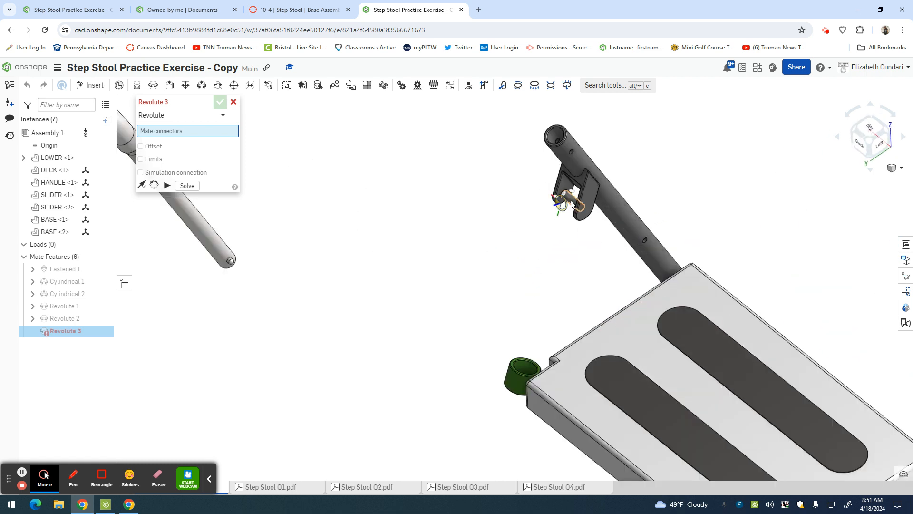
pyautogui.click(572, 202)
pyautogui.scroll(-10, 572, 202)
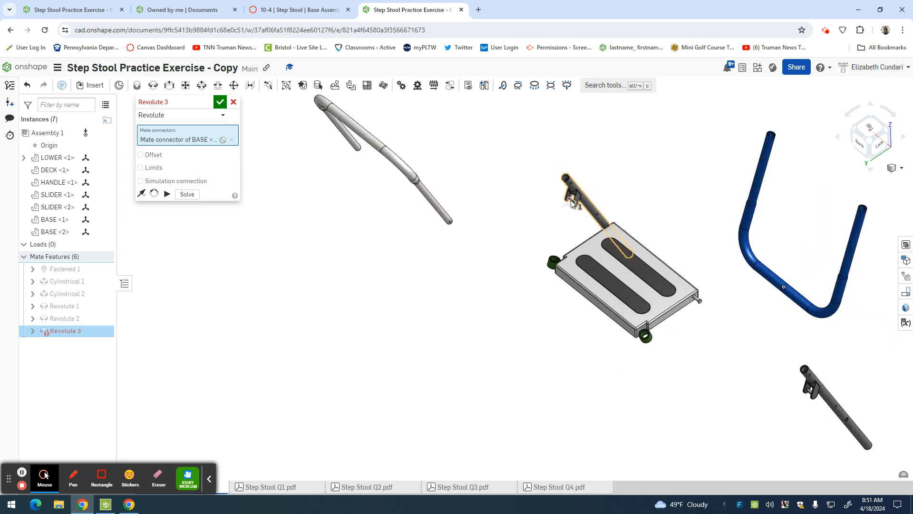
pyautogui.scroll(10, 661, 185)
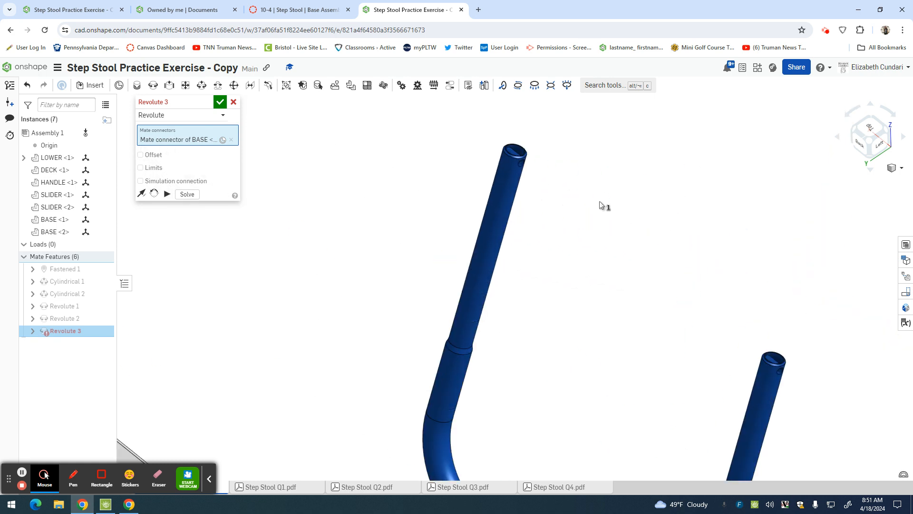
pyautogui.scroll(3, 576, 217)
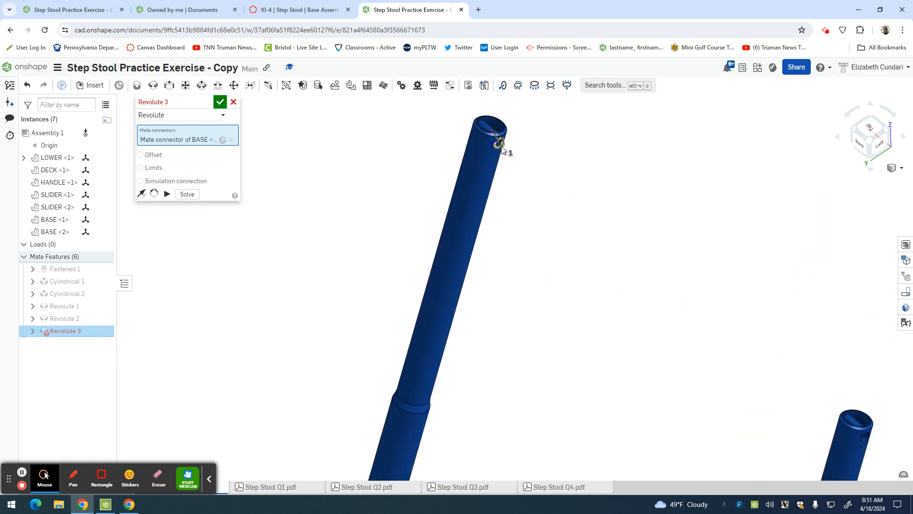
pyautogui.scroll(2, 497, 149)
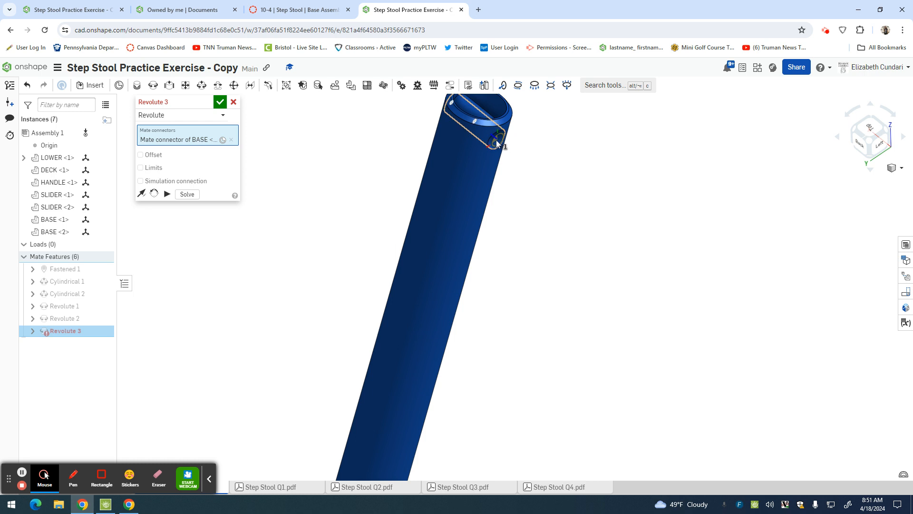
pyautogui.click(476, 124)
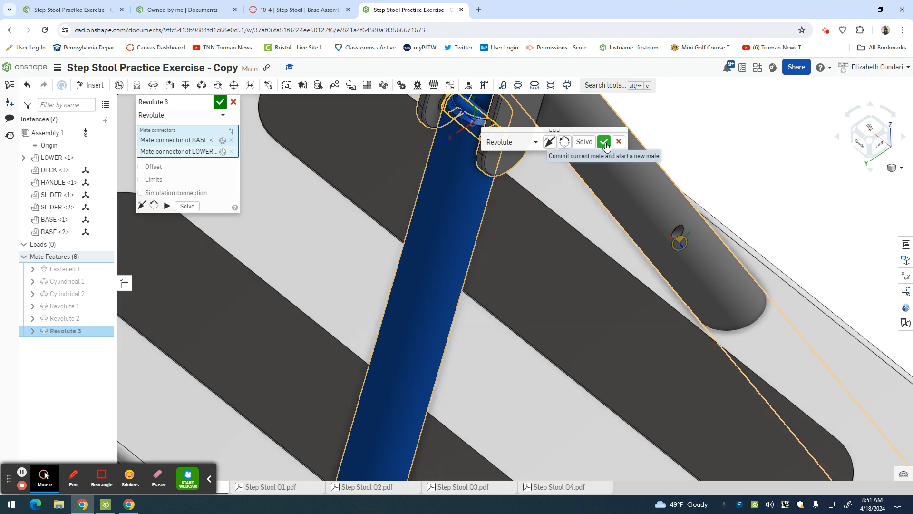
pyautogui.click(604, 141)
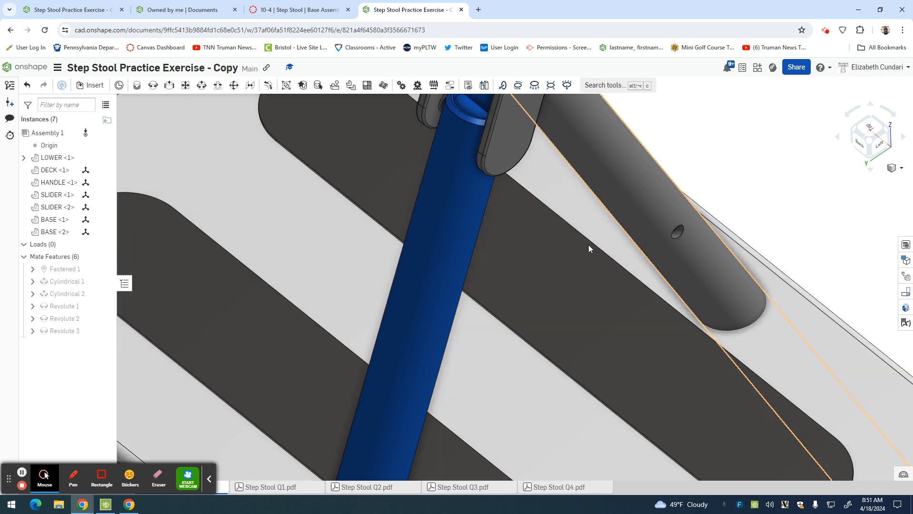
# Add a revolute mate between the other BASE tube's bracket pin and the cross hole at the end of the other LOWER leg.
pyautogui.scroll(-5, 589, 244)
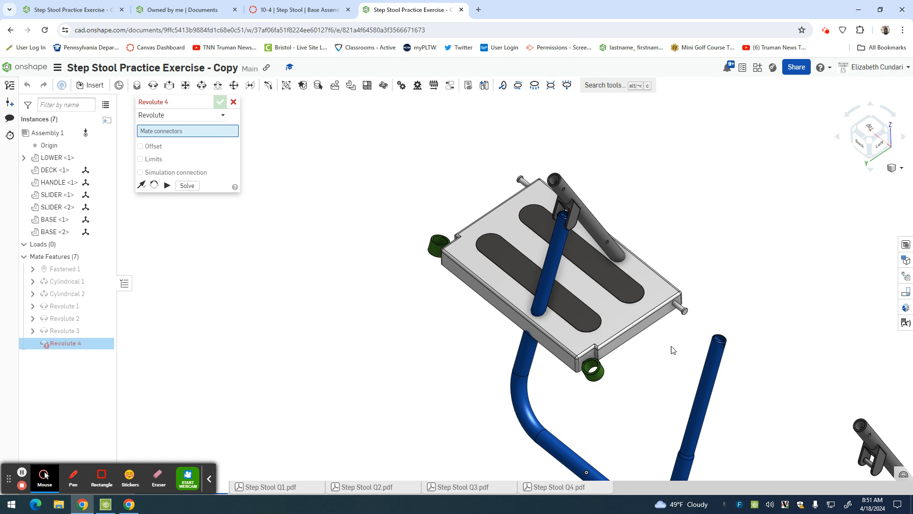
pyautogui.scroll(-5, 753, 383)
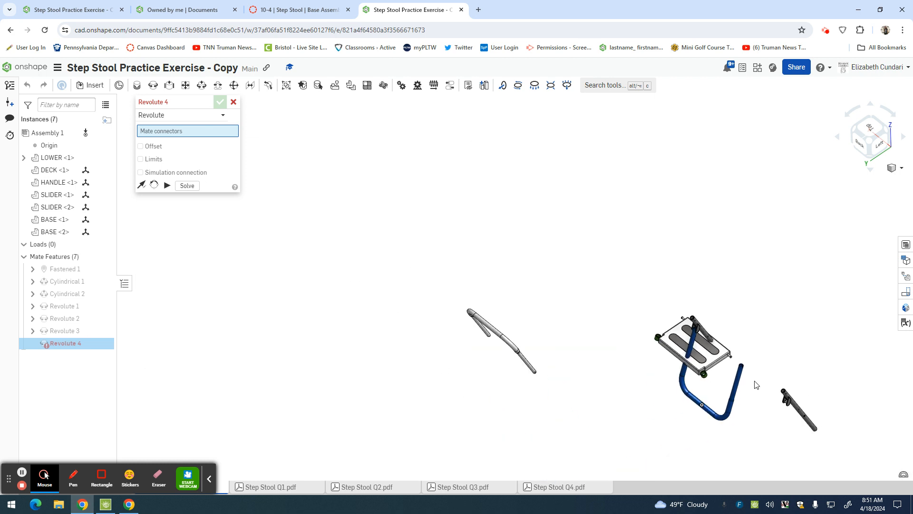
pyautogui.scroll(5, 804, 418)
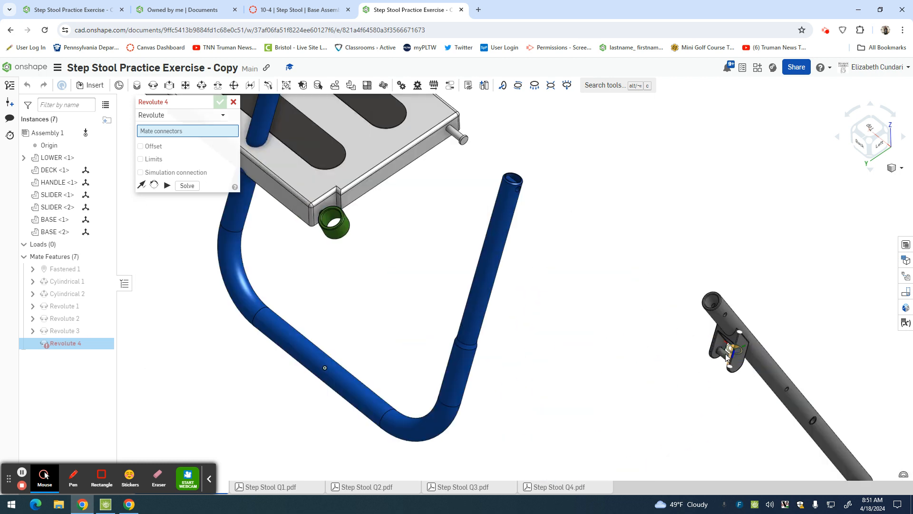
pyautogui.click(726, 354)
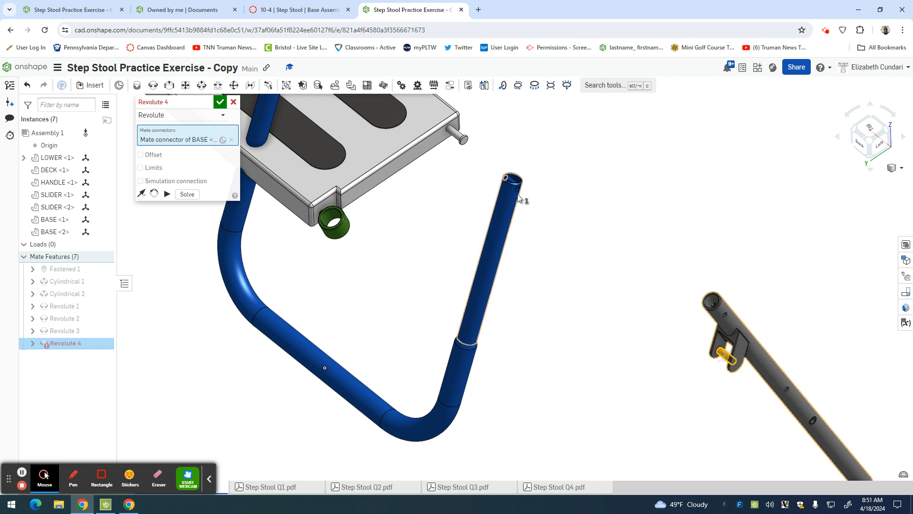
pyautogui.scroll(-2, 518, 194)
pyautogui.scroll(4, 518, 194)
pyautogui.scroll(3, 517, 194)
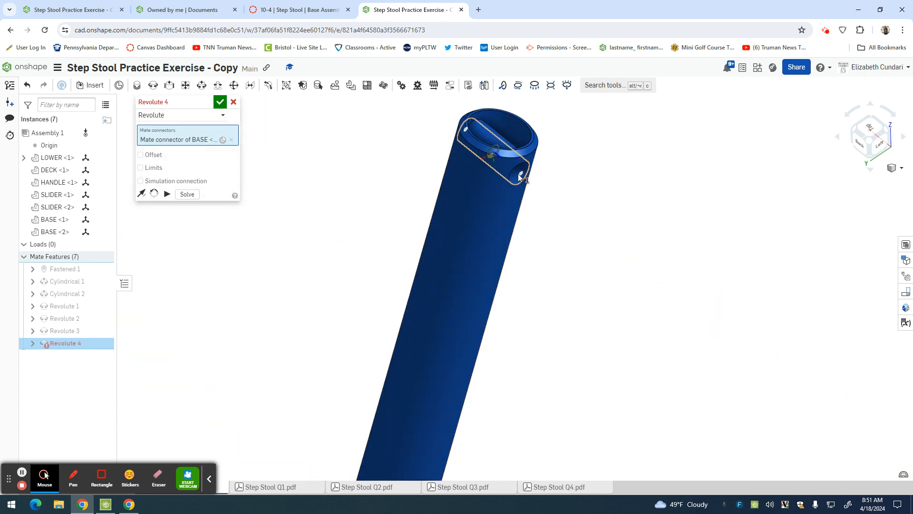
pyautogui.click(518, 174)
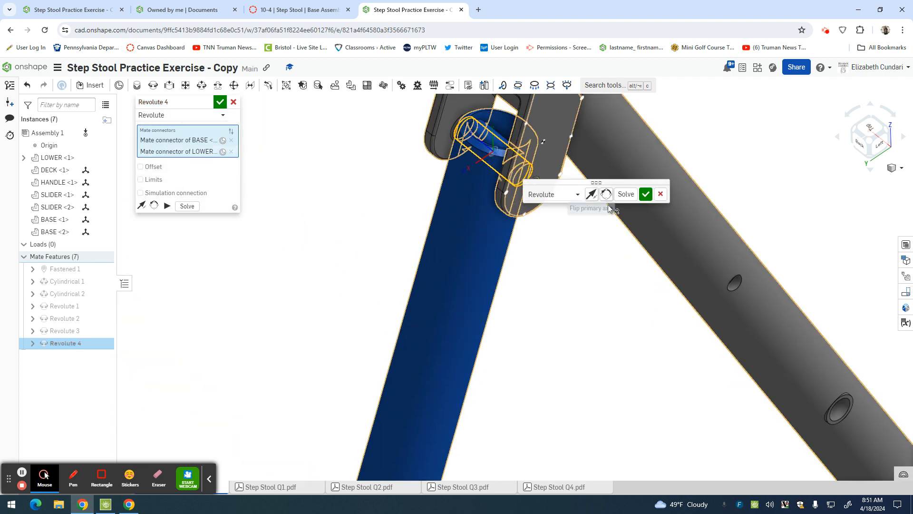
pyautogui.click(646, 194)
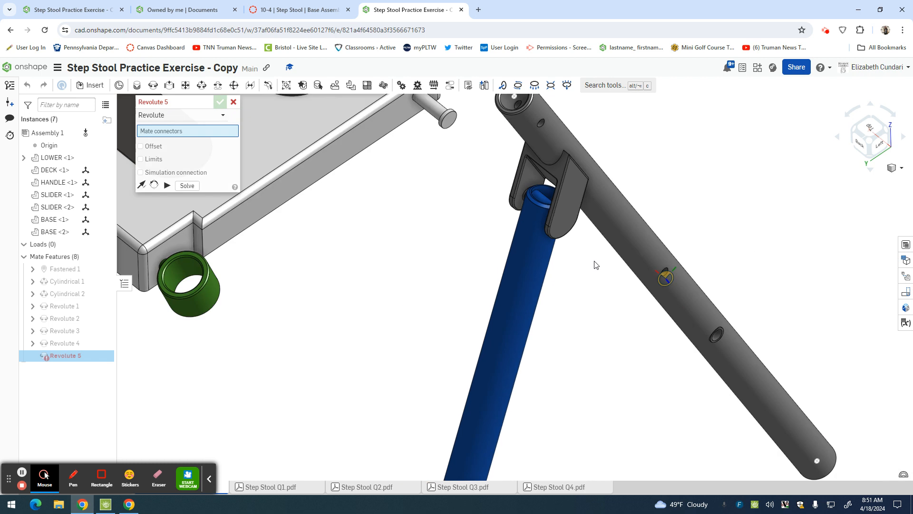
# Switch to the finished assembly and examine which parts its Slider 1 and Slider 2 mates connect.
pyautogui.scroll(-5, 592, 264)
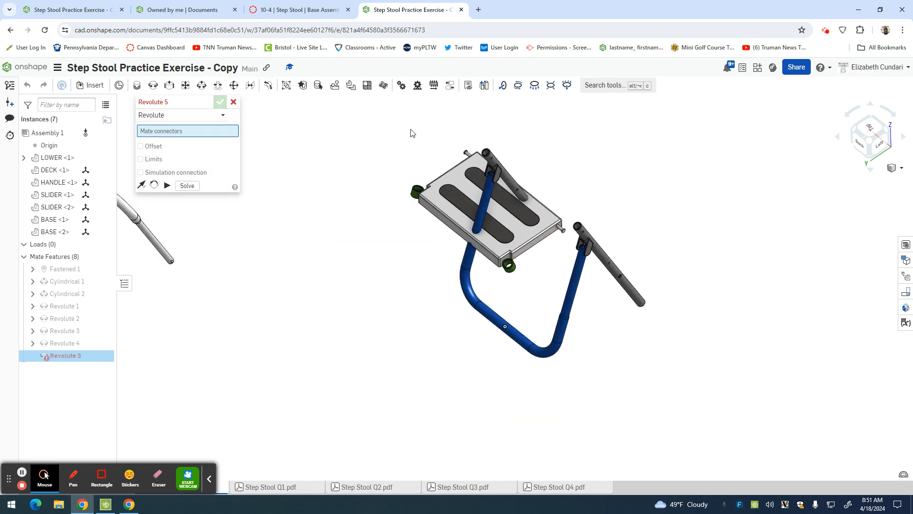
pyautogui.click(78, 9)
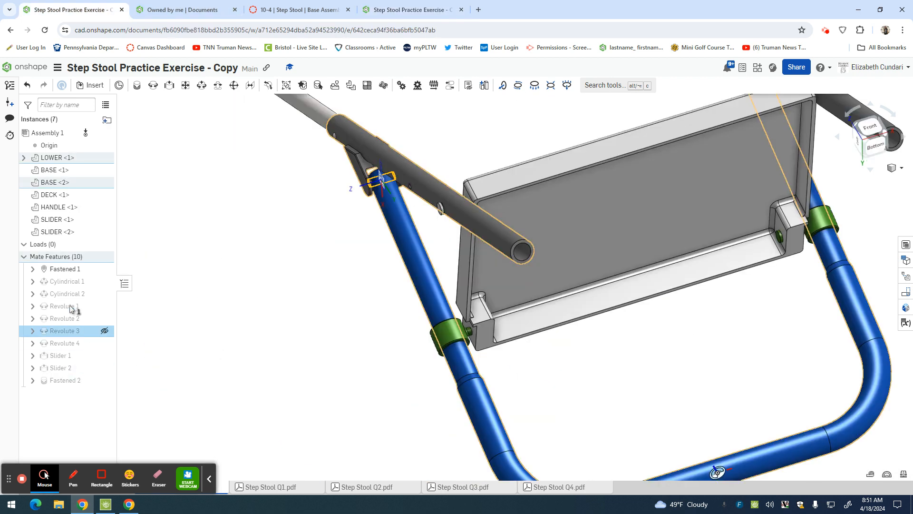
pyautogui.click(59, 356)
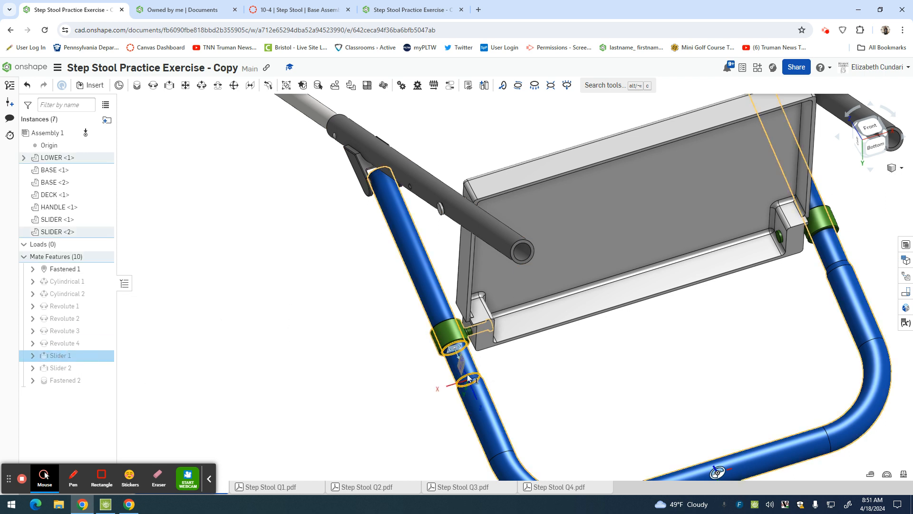
pyautogui.keyDown('shift'); pyautogui.click(71, 368); pyautogui.keyUp('shift')
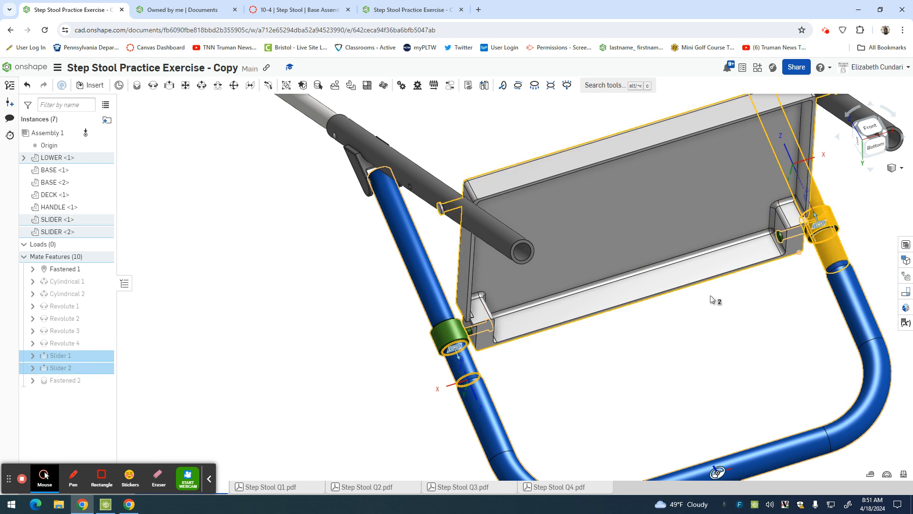
# Back in the new copy, change the open revolute mate to the Slider type and join one SLIDER collar's bore to the straight LOWER leg.
pyautogui.click(423, 9)
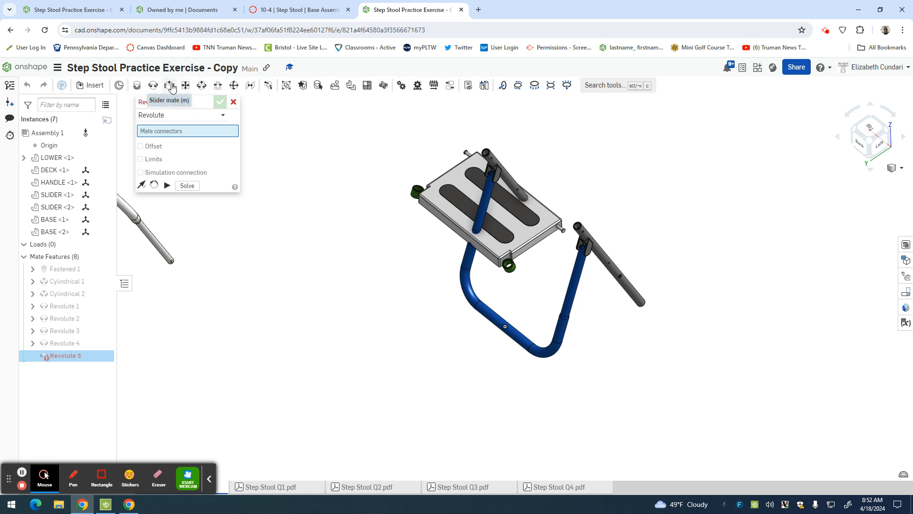
pyautogui.click(179, 116)
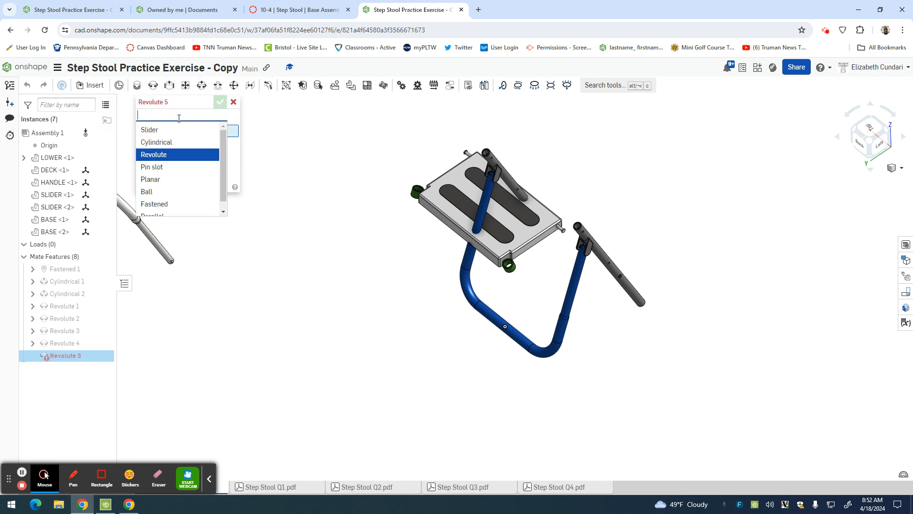
pyautogui.click(177, 130)
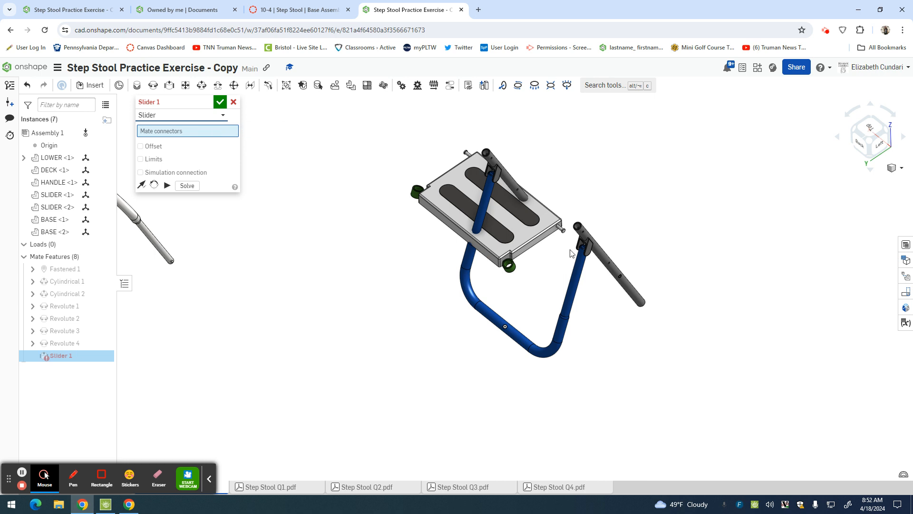
pyautogui.scroll(10, 509, 278)
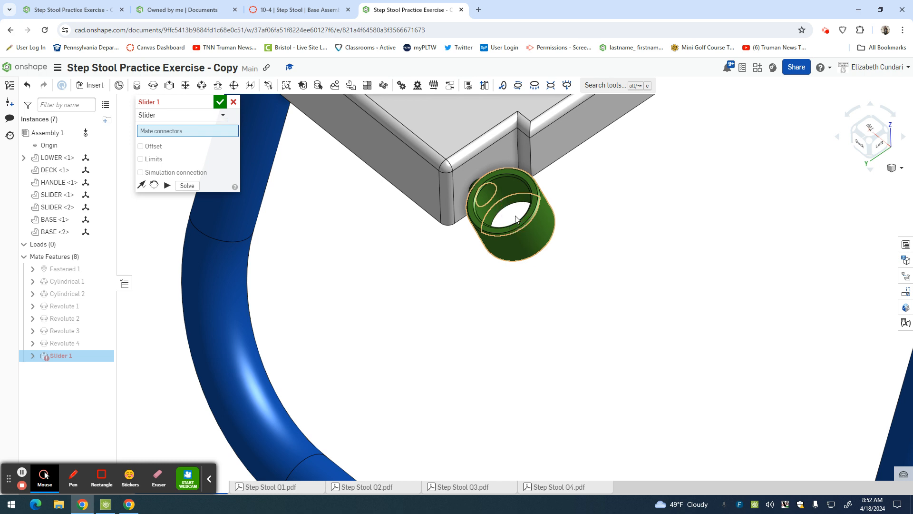
pyautogui.click(516, 219)
pyautogui.scroll(-6, 515, 219)
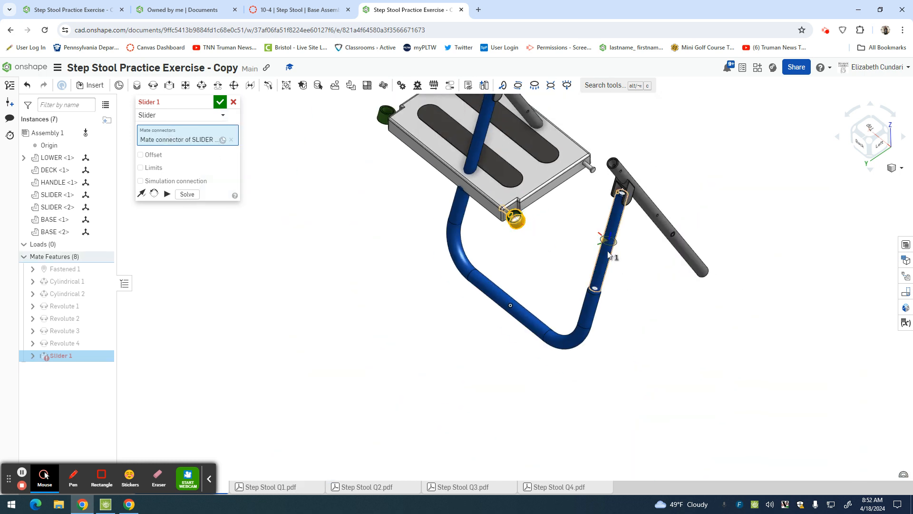
pyautogui.click(609, 256)
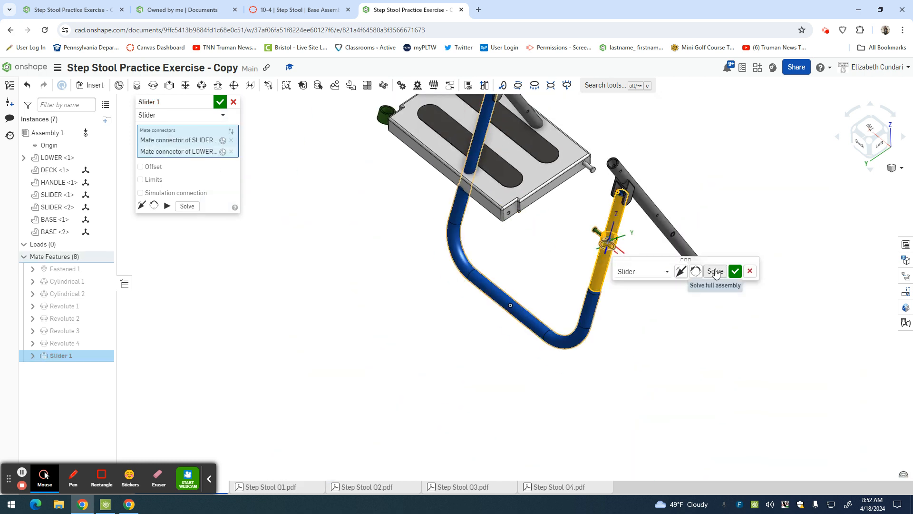
pyautogui.click(696, 271)
pyautogui.click(735, 270)
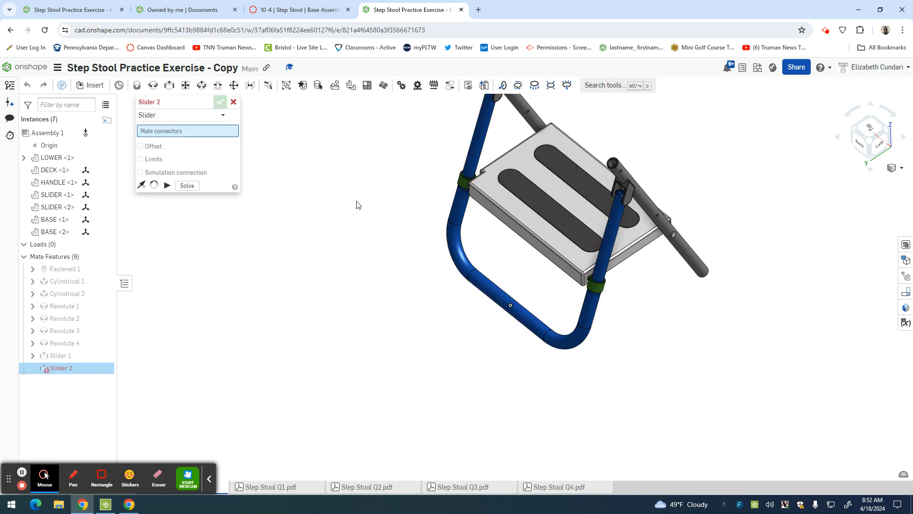
# Discard the empty second slider mate and move the assembled parts to test how the DECK and BASE tubes fold with the LOWER frame.
pyautogui.moveTo(385, 229); pyautogui.dragTo(428, 263, button='right')
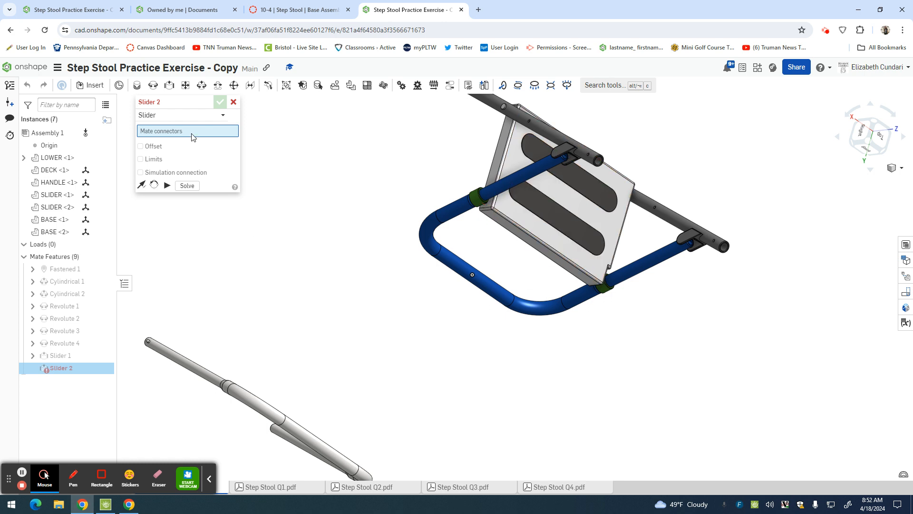
pyautogui.click(234, 104)
pyautogui.moveTo(546, 228); pyautogui.dragTo(591, 216)
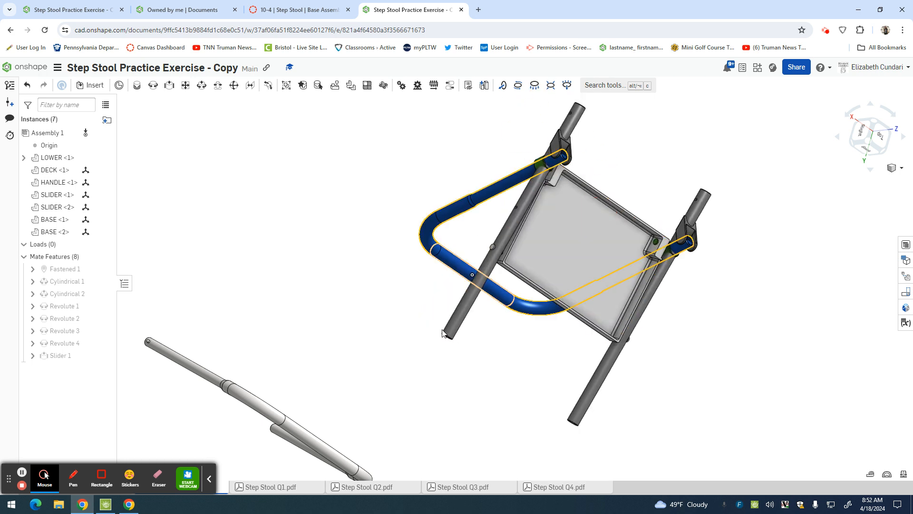
pyautogui.moveTo(447, 332); pyautogui.dragTo(546, 94)
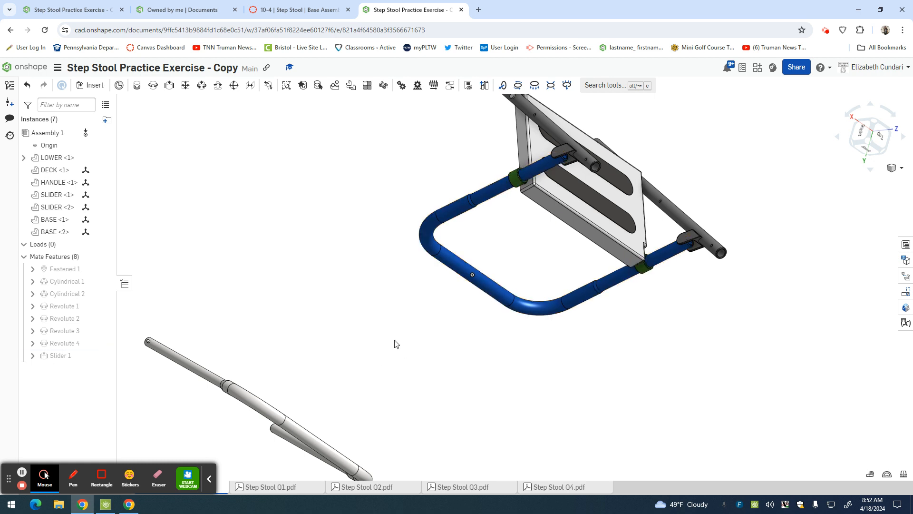
# Add a Fastened mate between the round button at the HANDLE's tube end and the small hole near the BASE tube's open end.
pyautogui.click(137, 85)
pyautogui.scroll(10, 147, 354)
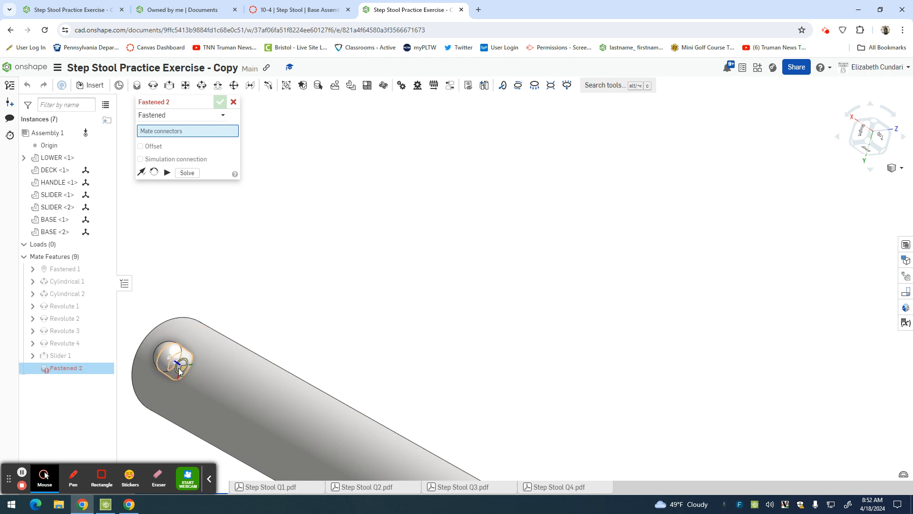
pyautogui.scroll(5, 181, 366)
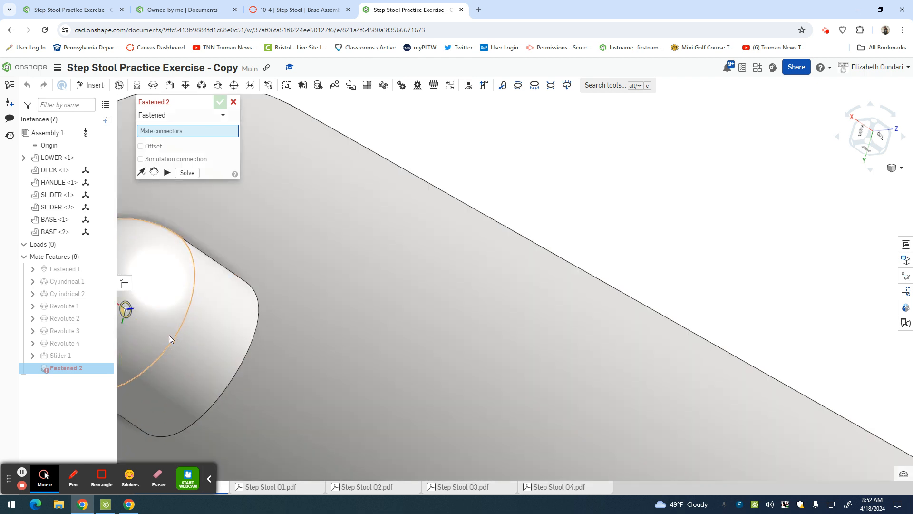
pyautogui.scroll(-4, 170, 335)
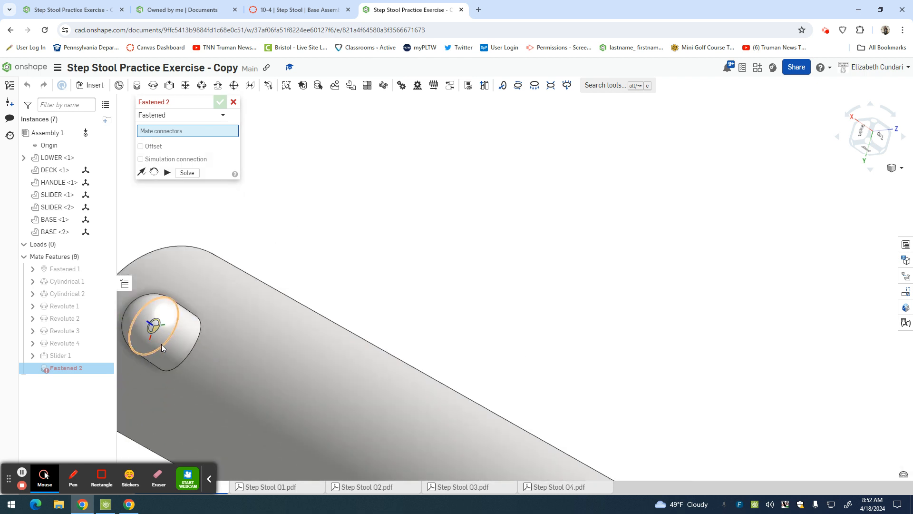
pyautogui.click(161, 344)
pyautogui.scroll(-5, 161, 343)
pyautogui.scroll(-5, 626, 341)
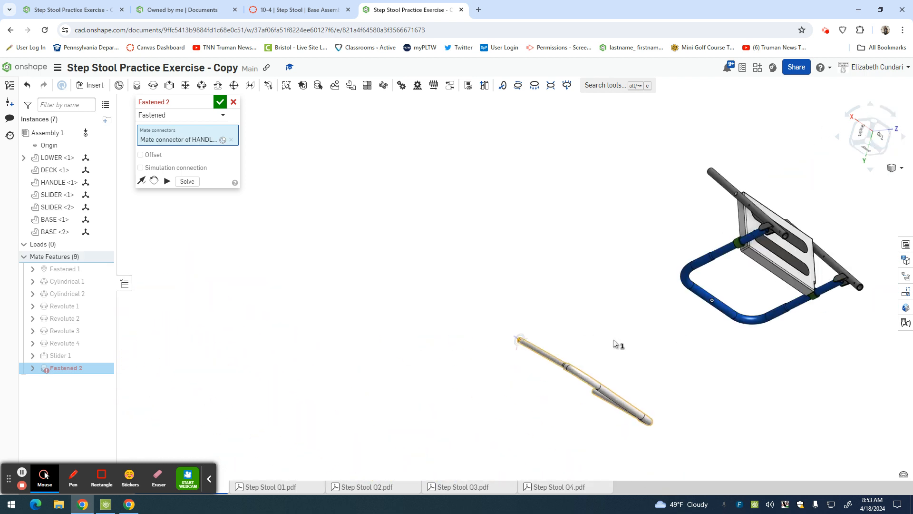
pyautogui.scroll(8, 695, 267)
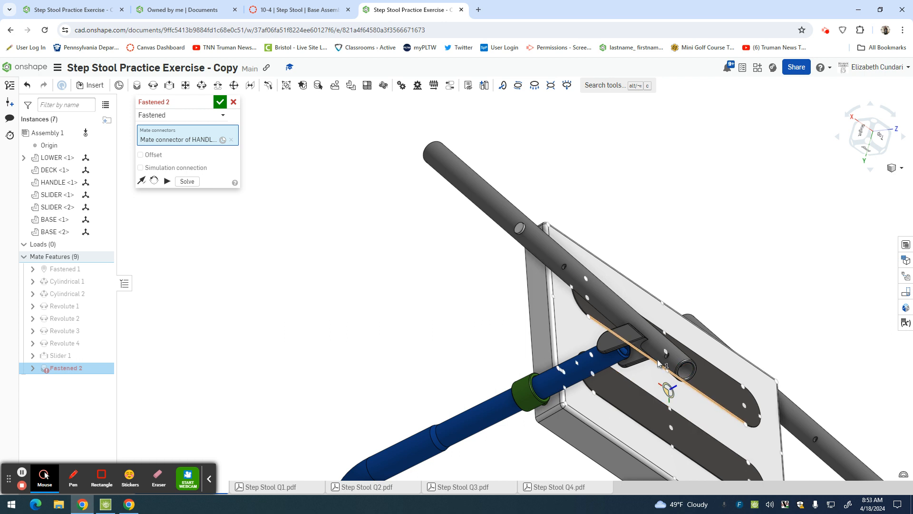
pyautogui.scroll(-3, 667, 358)
pyautogui.scroll(6, 667, 358)
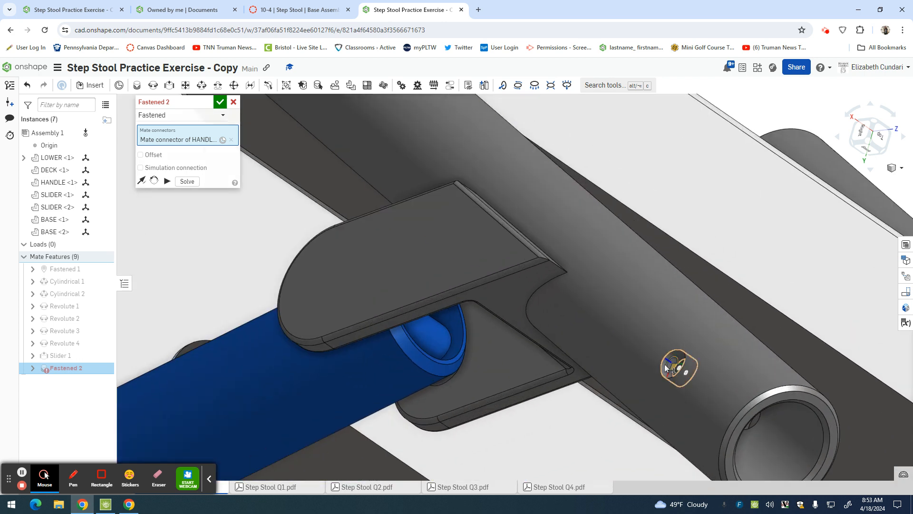
pyautogui.click(666, 367)
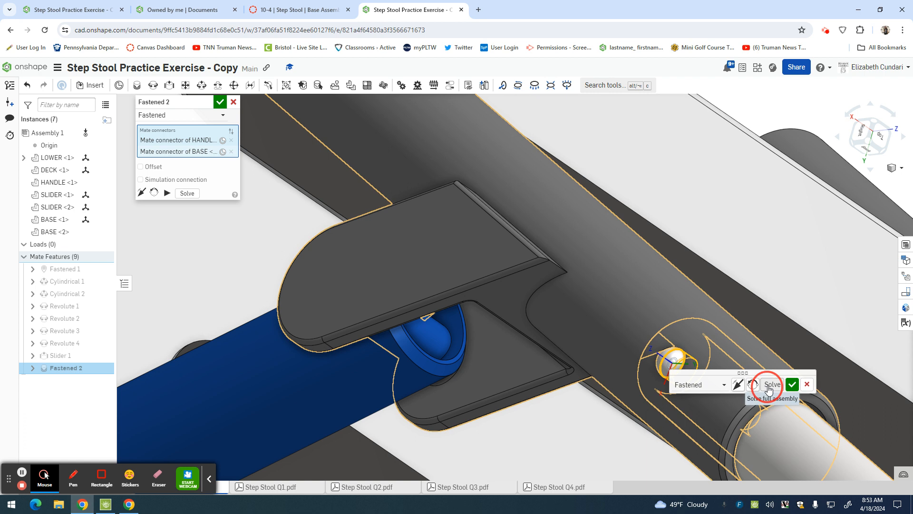
pyautogui.click(792, 385)
pyautogui.scroll(-10, 734, 387)
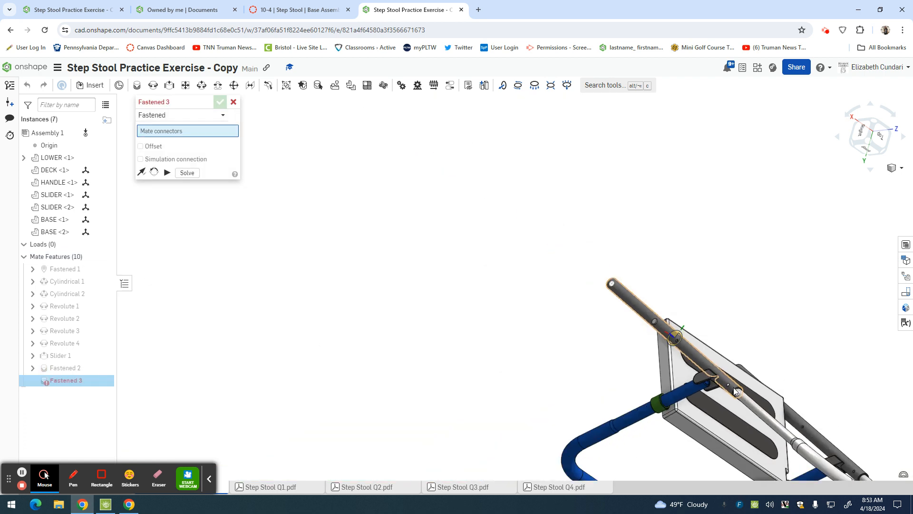
pyautogui.click(234, 102)
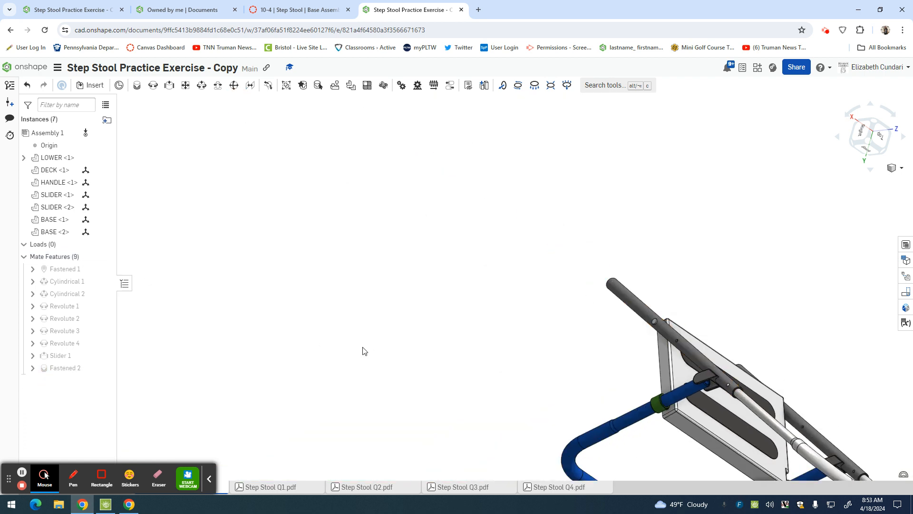
# Show the whole stool in an isometric view and move the DECK to test how the assembly folds with the HANDLE attached.
pyautogui.click(895, 168)
pyautogui.click(863, 181)
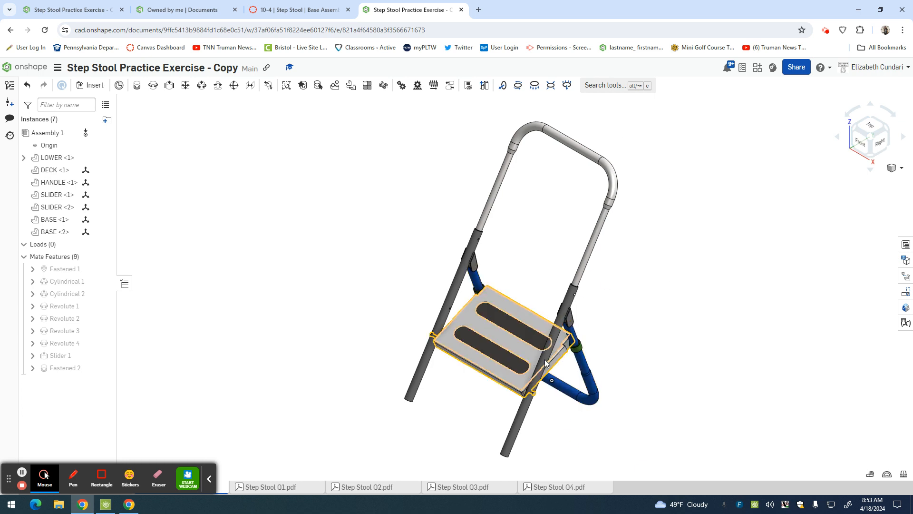
pyautogui.moveTo(566, 356); pyautogui.dragTo(569, 378)
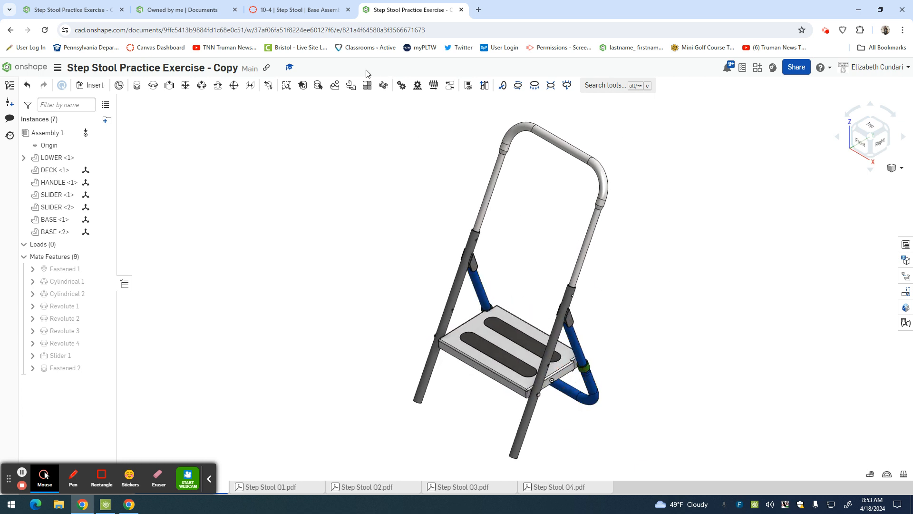
# Review the assignment's required mates and mass question, and measure the mass properties of all parts in the stool assembly.
pyautogui.click(299, 11)
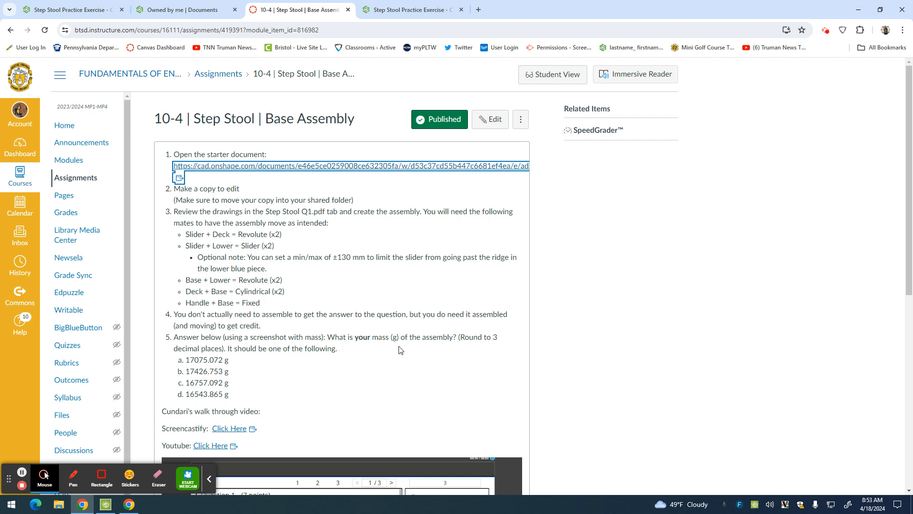
pyautogui.scroll(-7, 323, 380)
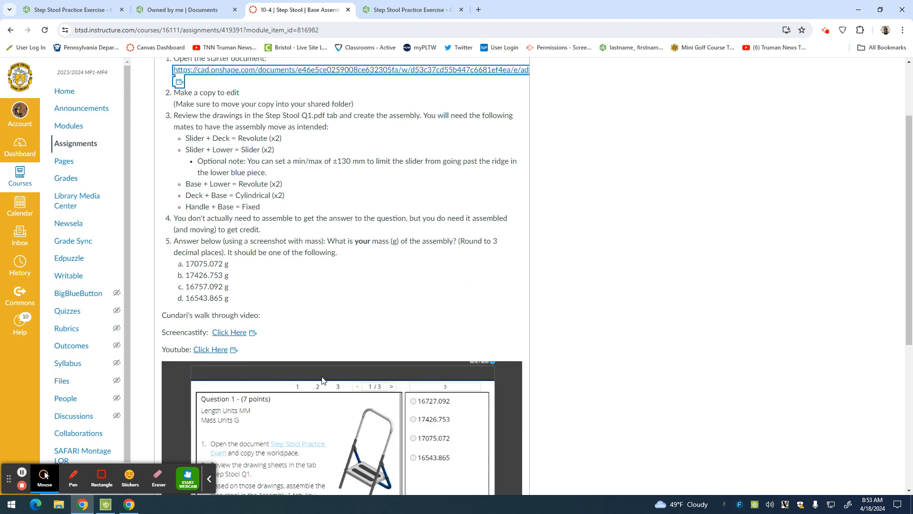
pyautogui.click(409, 9)
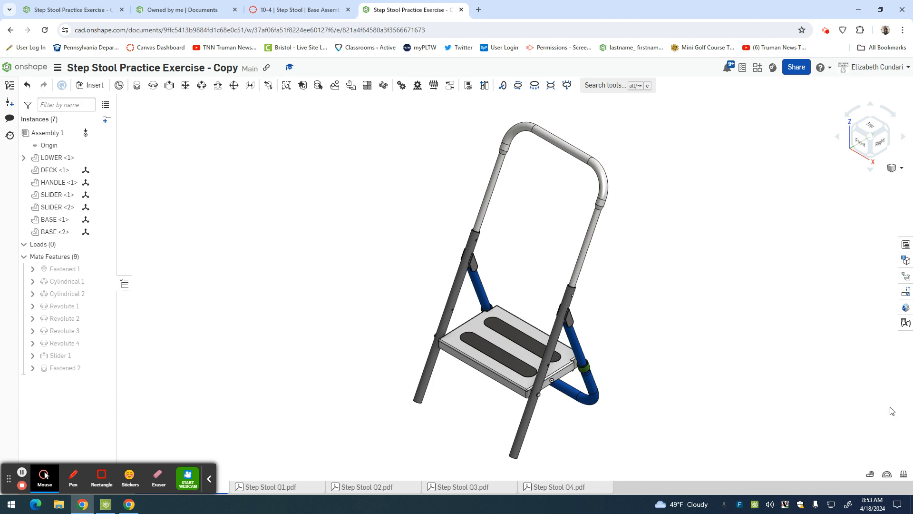
pyautogui.click(903, 474)
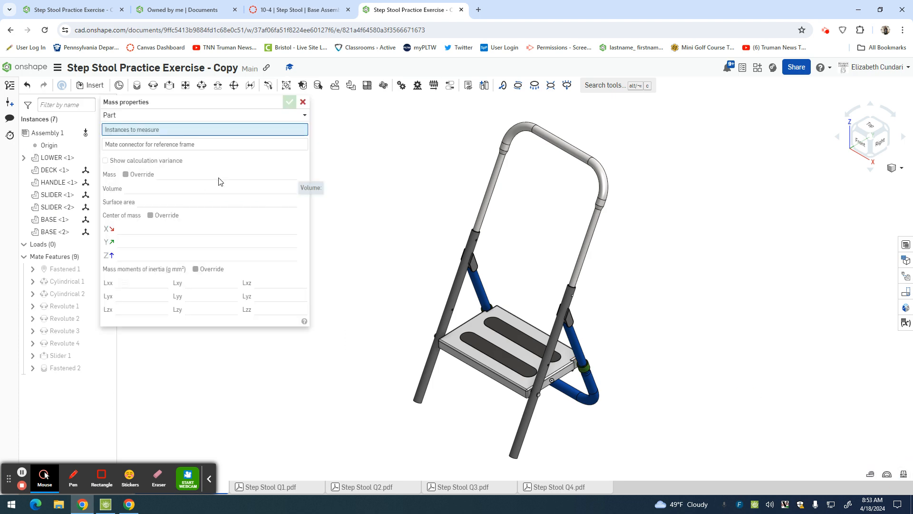
pyautogui.moveTo(360, 102); pyautogui.dragTo(659, 468)
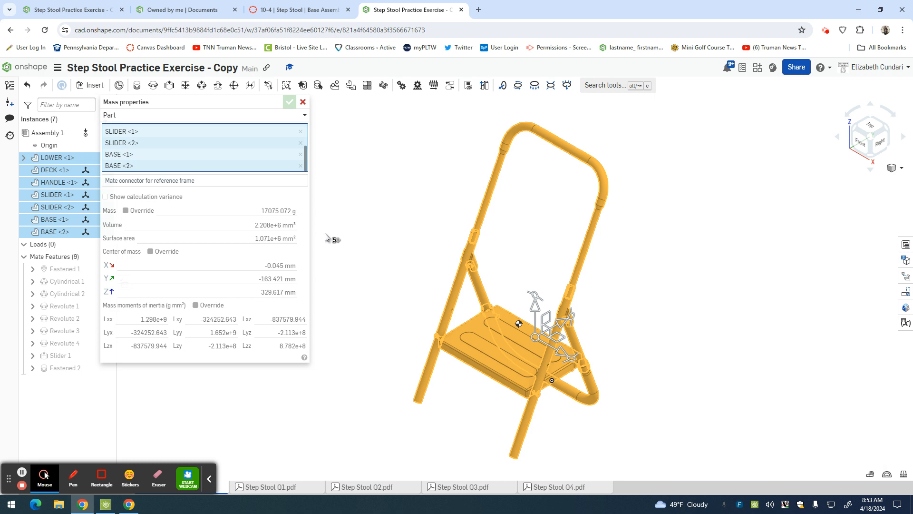
# Compare the assembly's mass with the assignment's answer choices and move the mass results clear of the instance and mate lists.
pyautogui.click(298, 10)
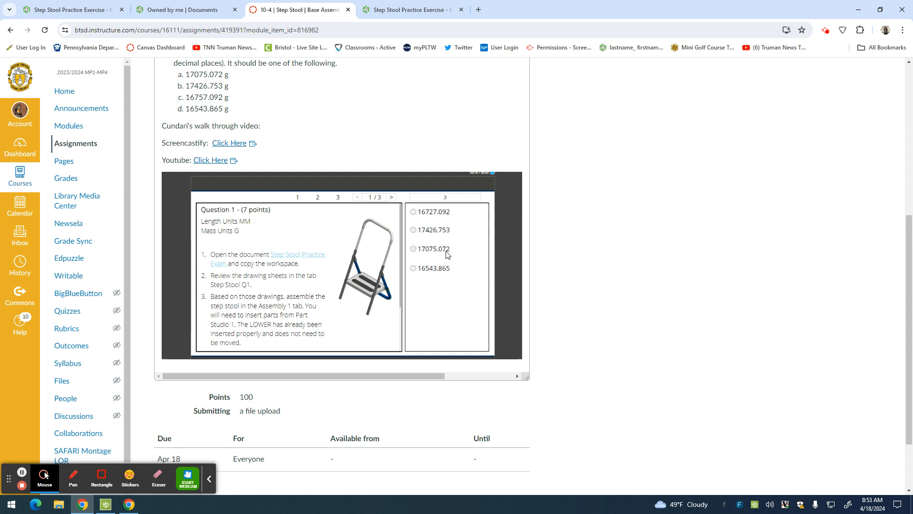
pyautogui.click(410, 9)
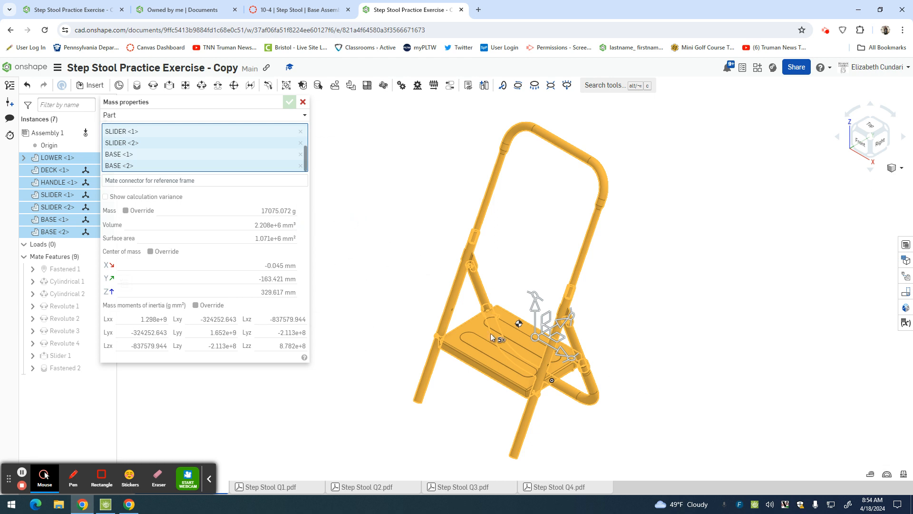
pyautogui.moveTo(194, 105); pyautogui.dragTo(257, 114)
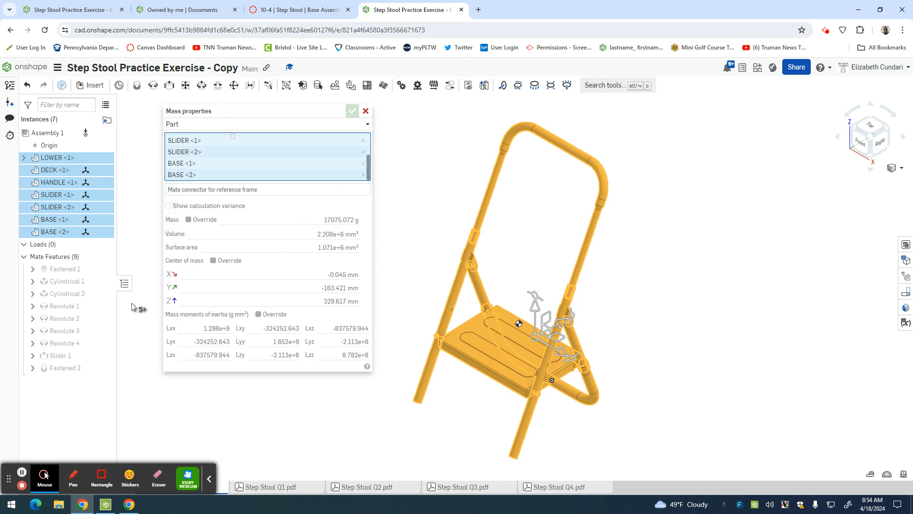